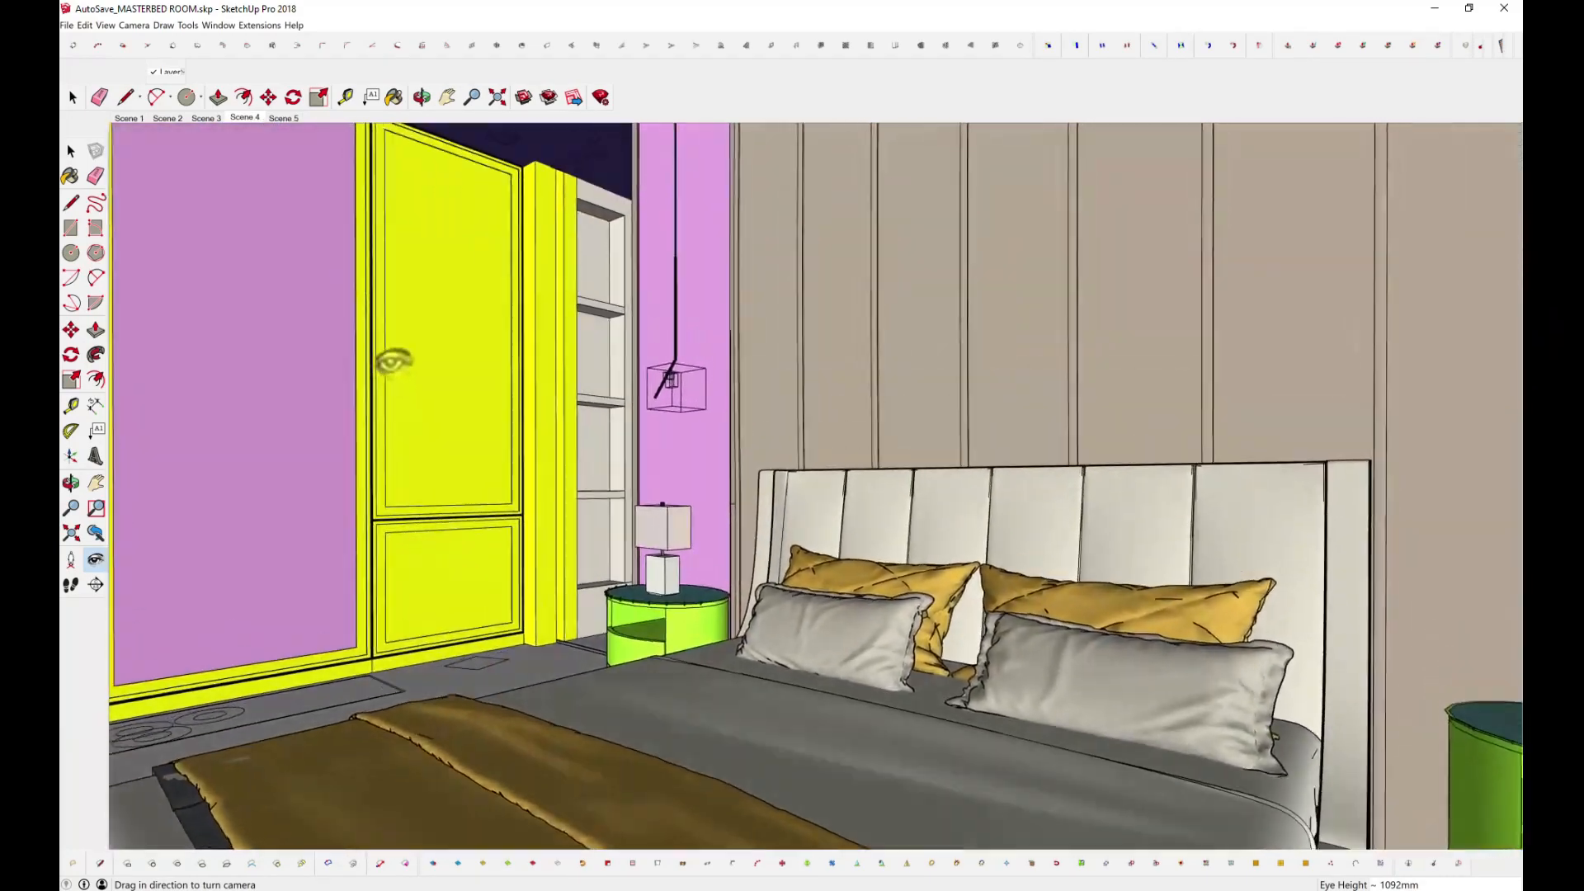
- Look around the bedroom model from the Scene 4 camera view, covering the bed wall and seating area
{"action": "left_click_drag", "start_coordinate": [1124, 252], "coordinate": [1181, 579]}
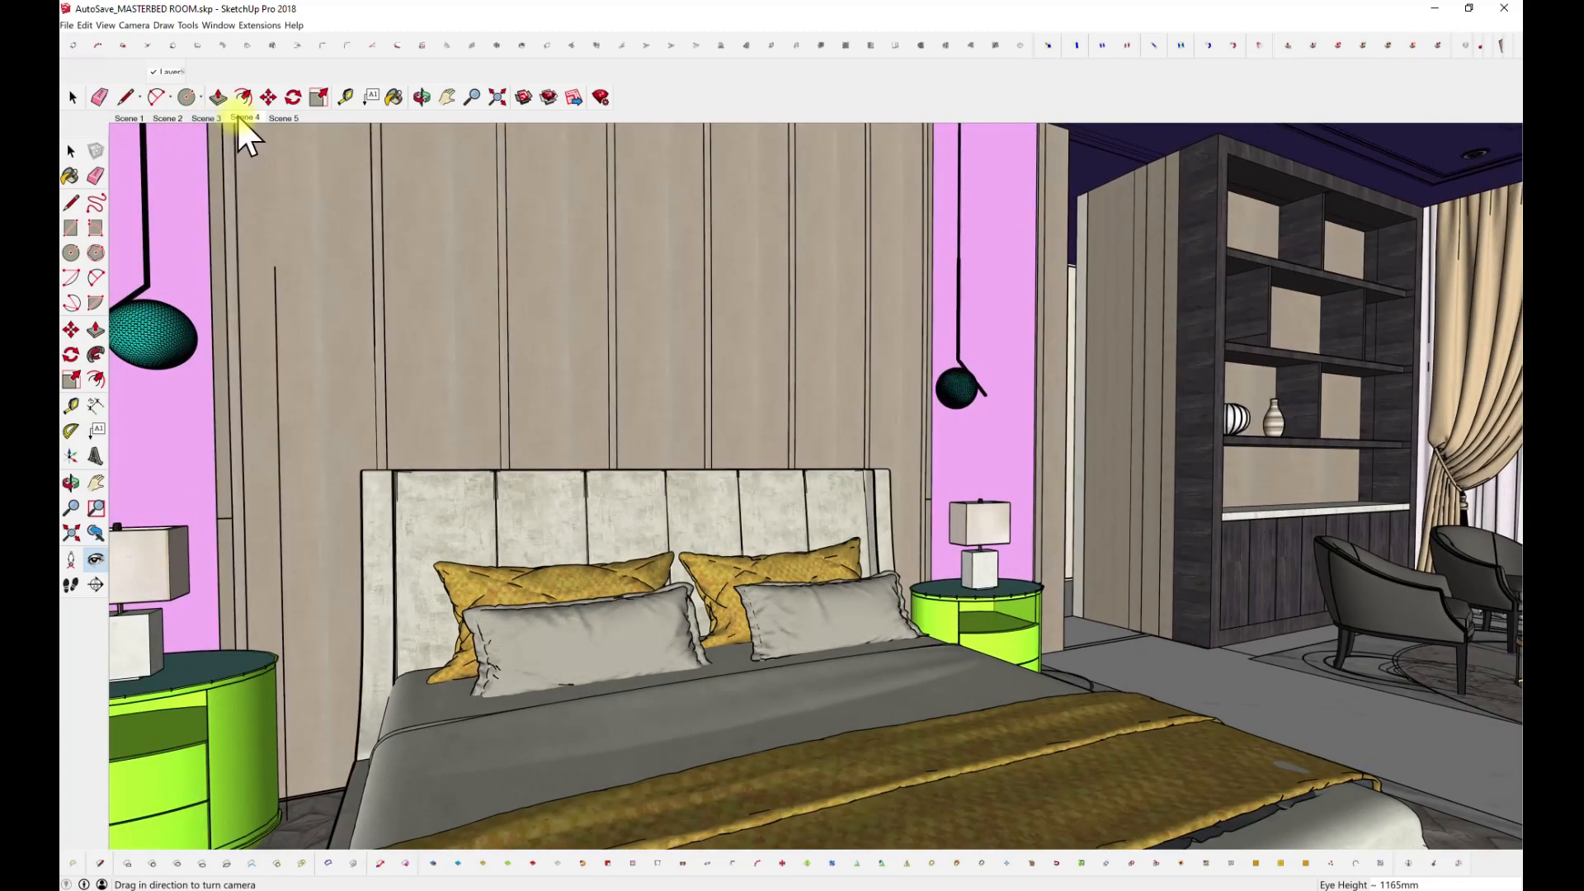
{"action": "left_click", "coordinate": [241, 118]}
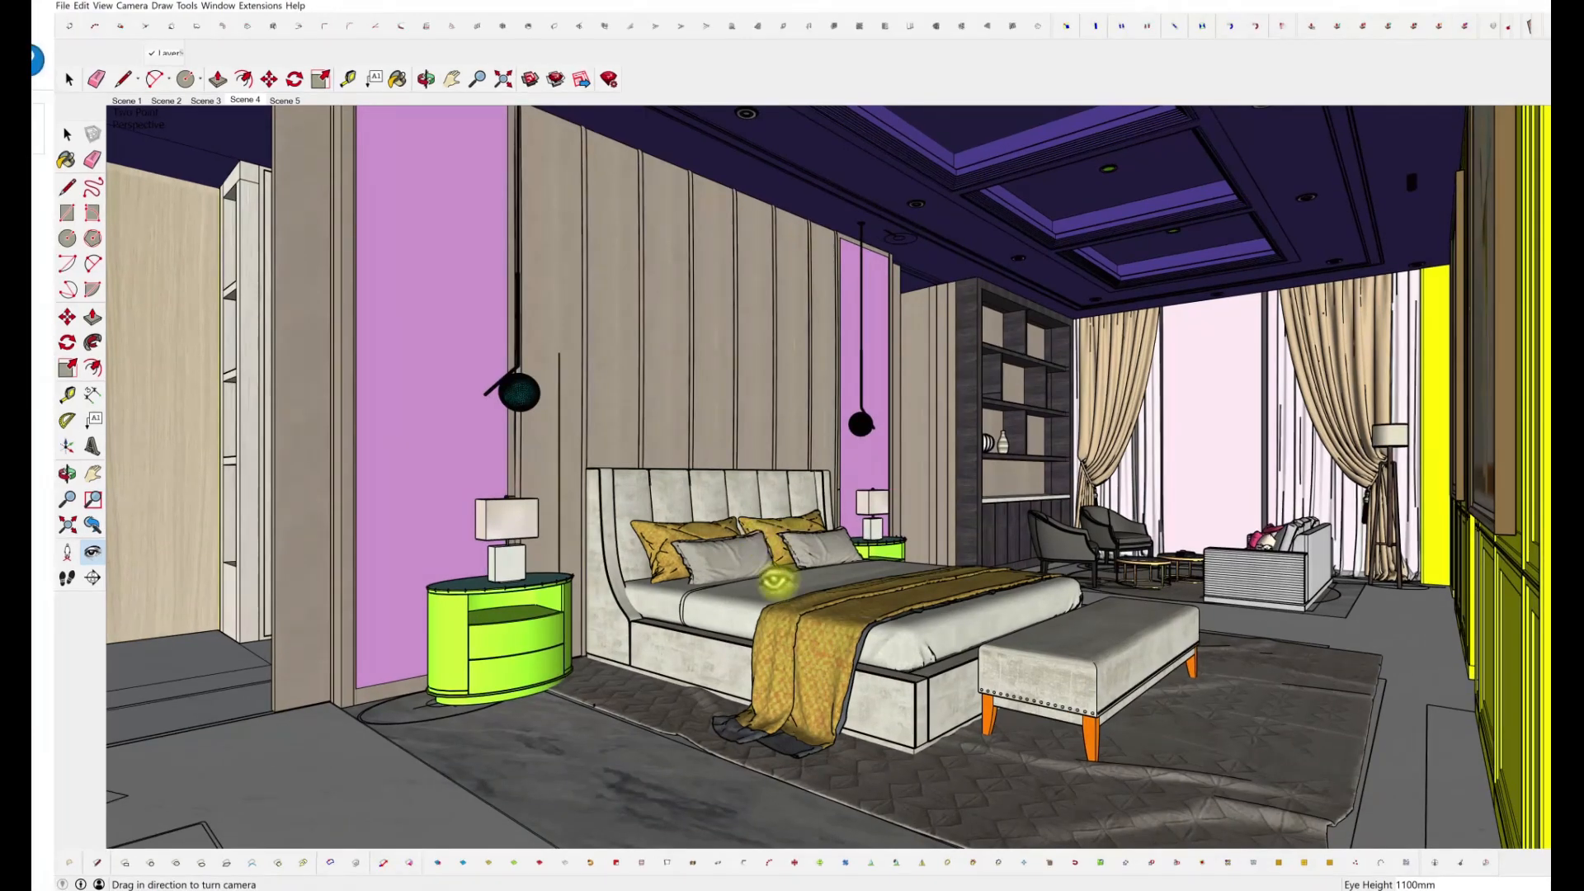
{"action": "left_click_drag", "start_coordinate": [774, 583], "coordinate": [830, 577]}
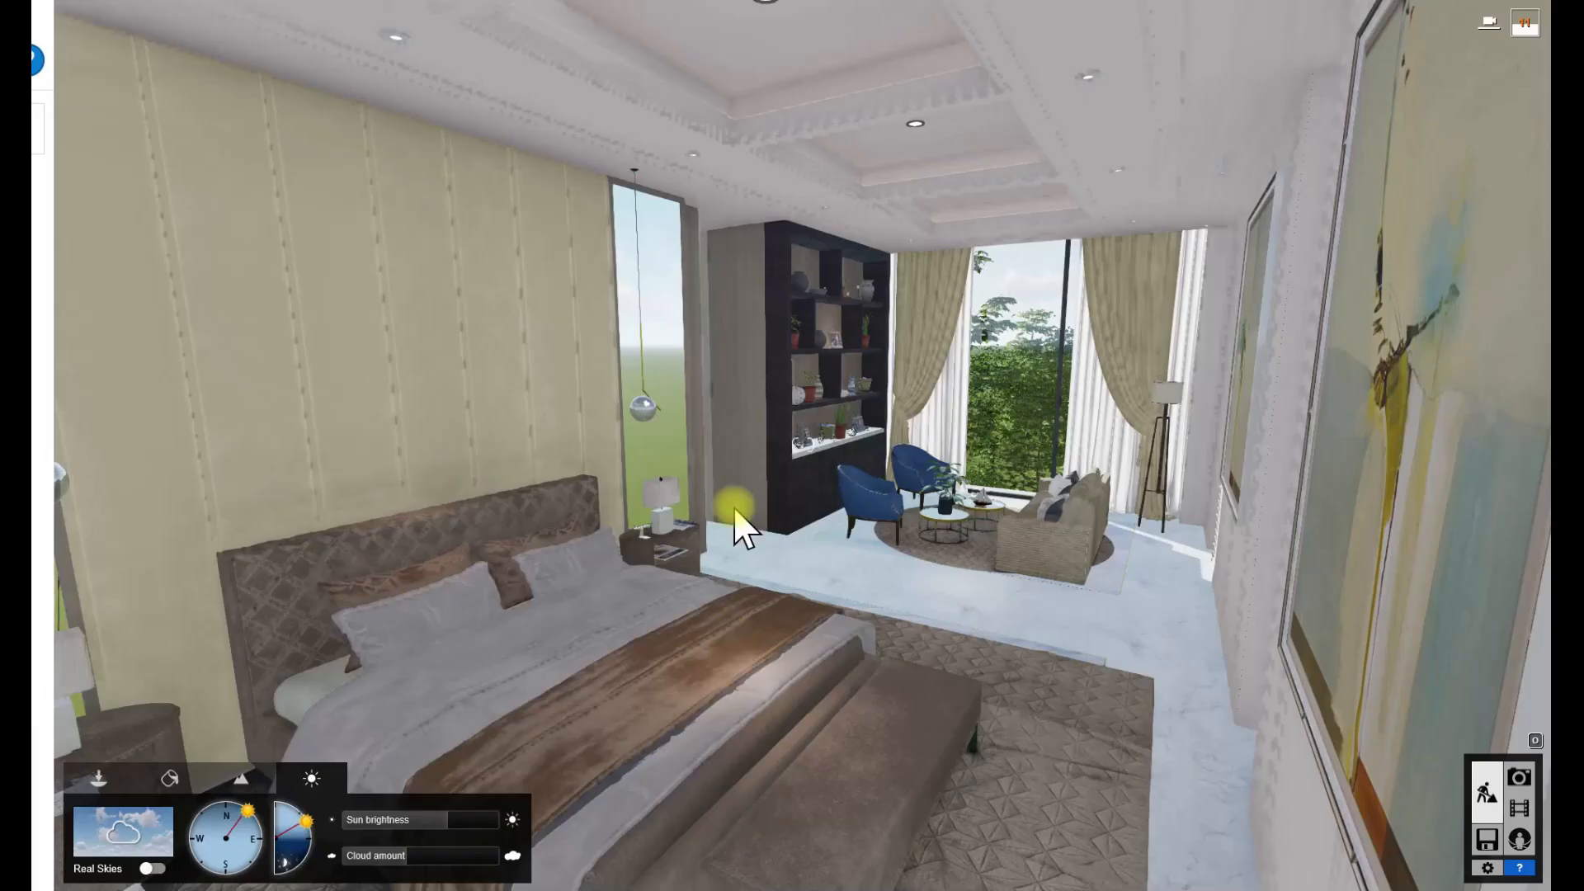
- Switch to Lumion and walk through the textured bedroom, examining the seating area, the bed and the window wall
{"action": "left_click_drag", "start_coordinate": [737, 530], "coordinate": [802, 445]}
{"action": "key", "text": "w"}
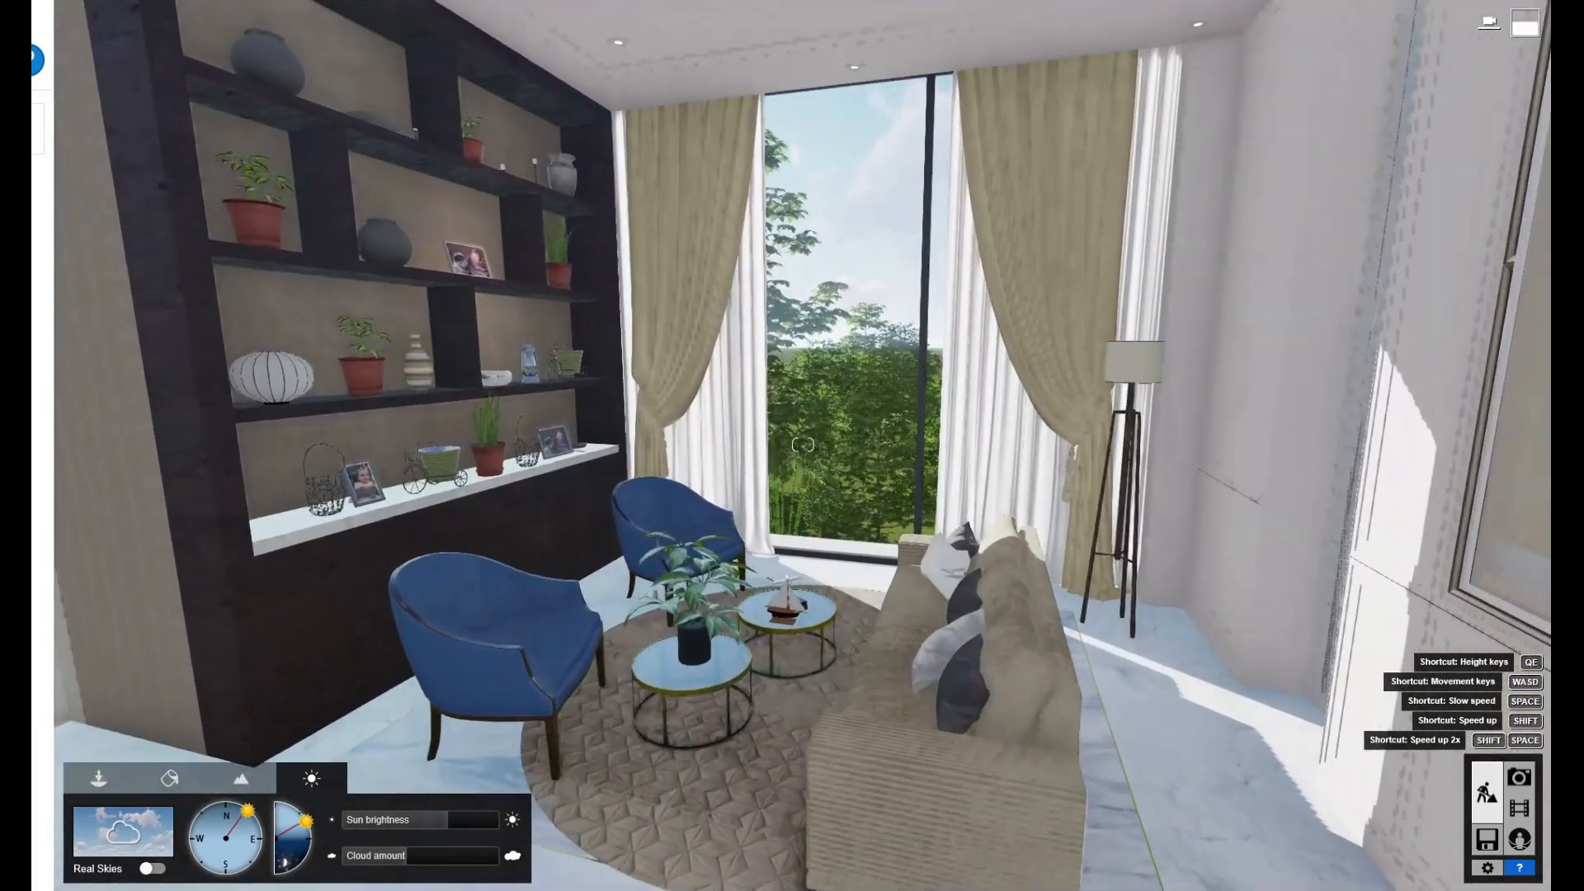
{"action": "key", "text": "w"}
{"action": "left_click_drag", "start_coordinate": [803, 445], "coordinate": [803, 445]}
{"action": "key", "text": "w"}
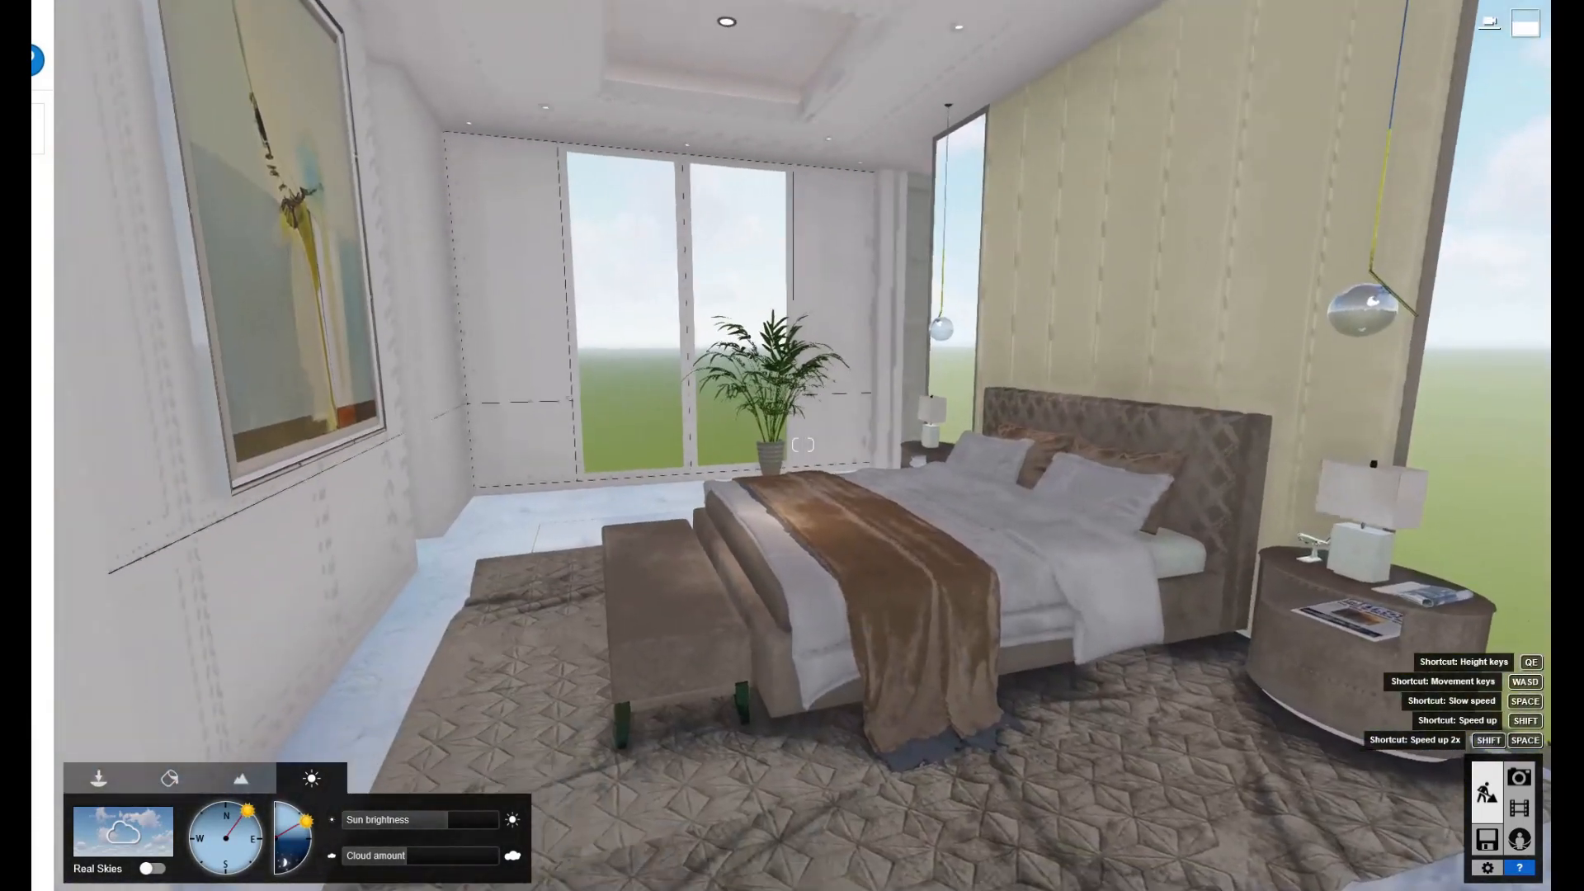
{"action": "key", "text": "w"}
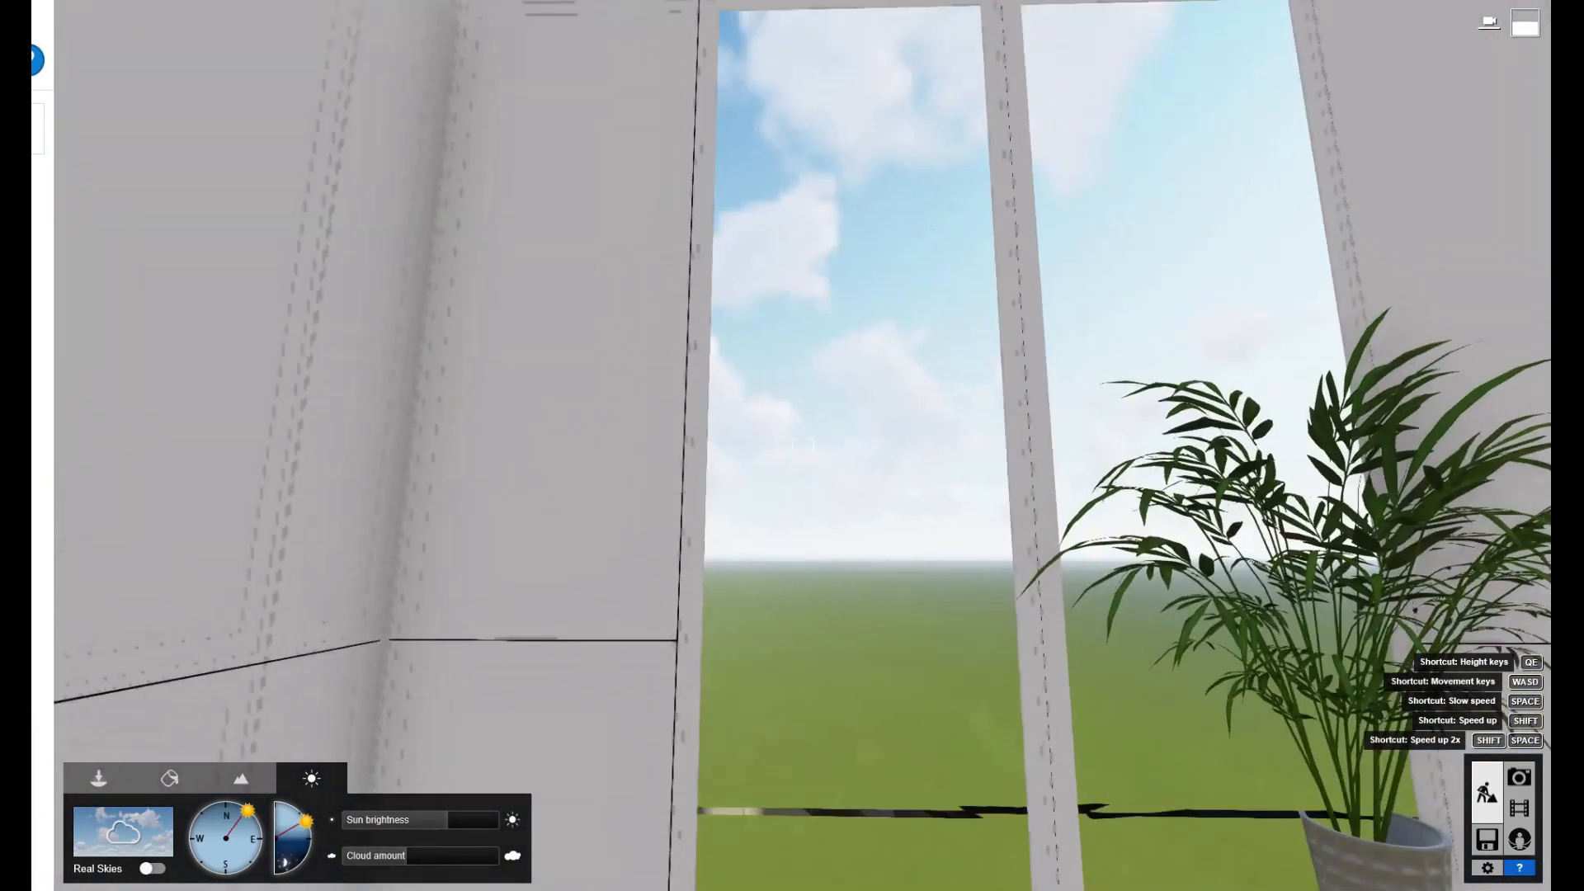
{"action": "left_click_drag", "start_coordinate": [802, 445], "coordinate": [803, 444]}
{"action": "key", "text": "s"}
{"action": "left_click_drag", "start_coordinate": [724, 477], "coordinate": [724, 477]}
{"action": "key", "text": "s"}
{"action": "key", "text": "d"}
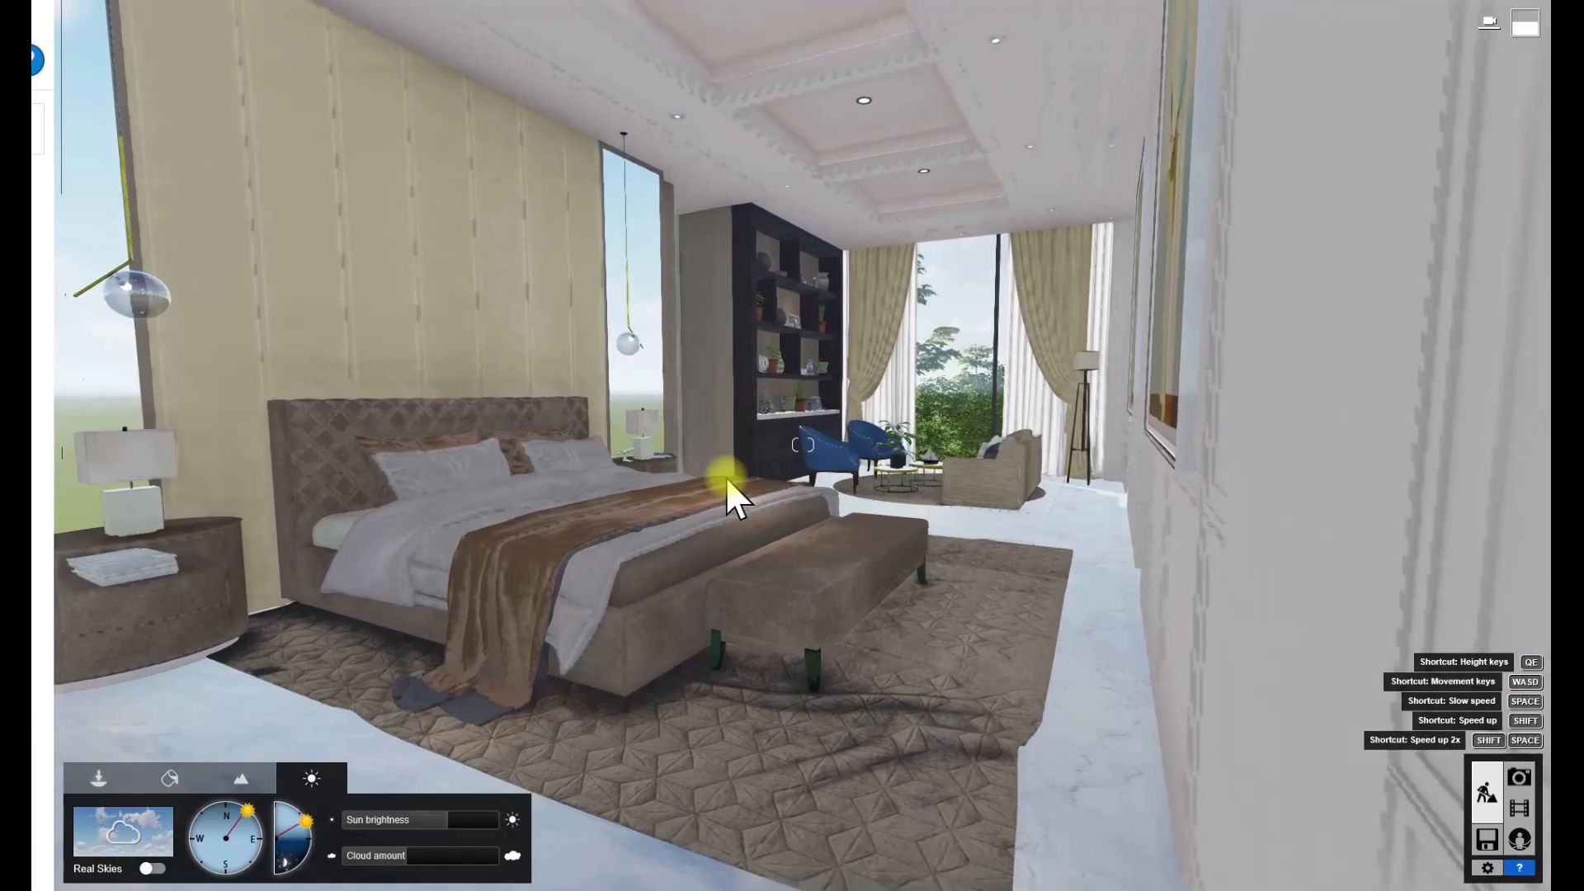
{"action": "key", "text": "a"}
- Go to the movie clips and load the Masterbedroom.lme effects file onto the first clip
{"action": "left_click", "coordinate": [1513, 811]}
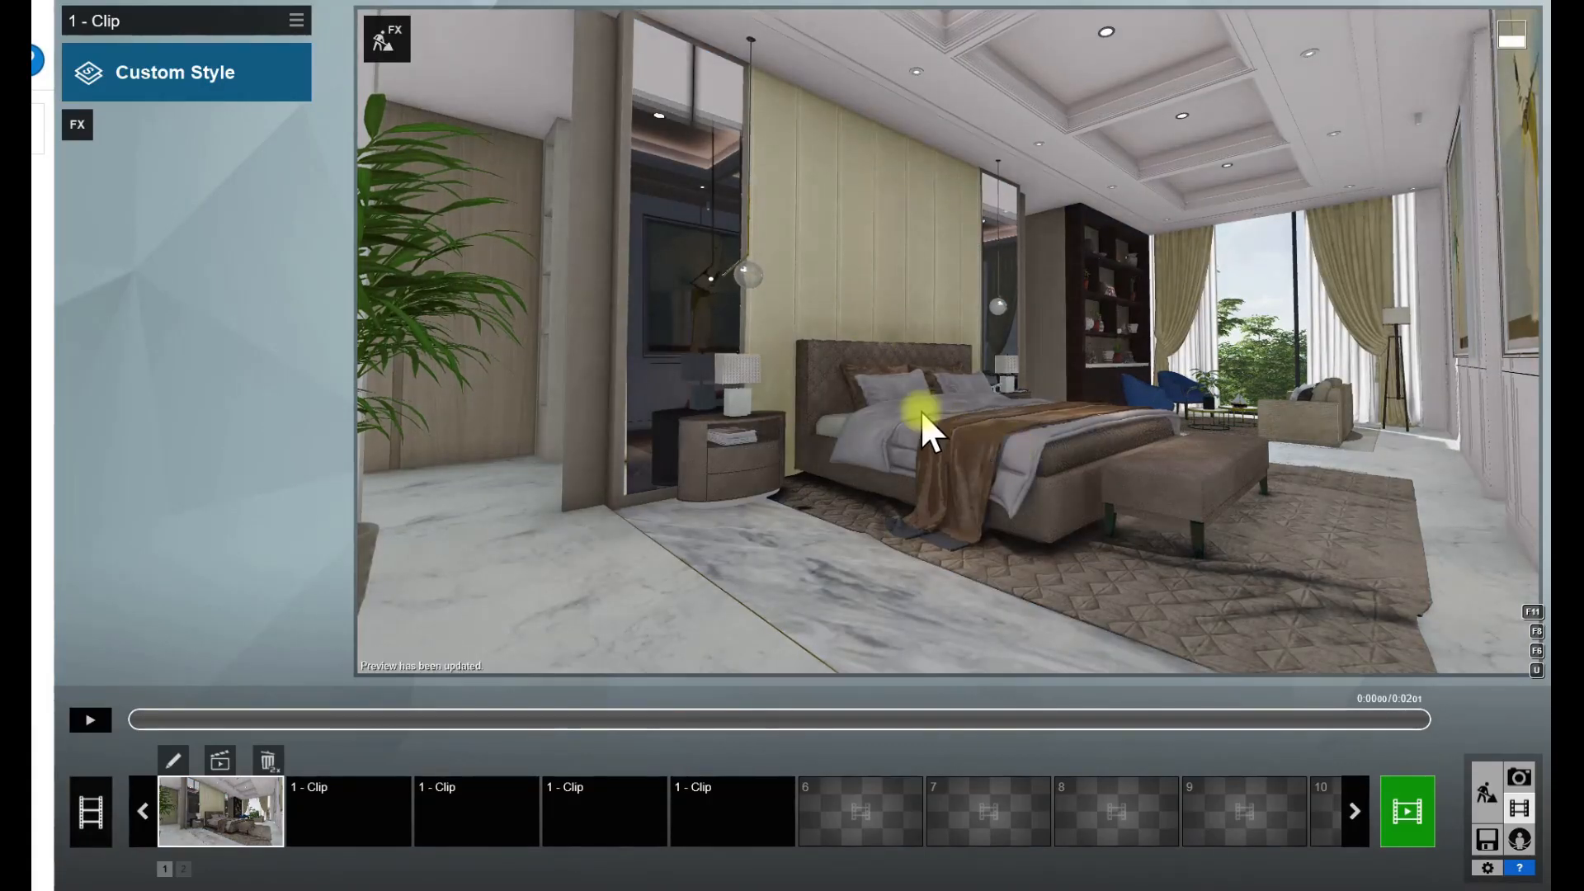
{"action": "left_click", "coordinate": [296, 21]}
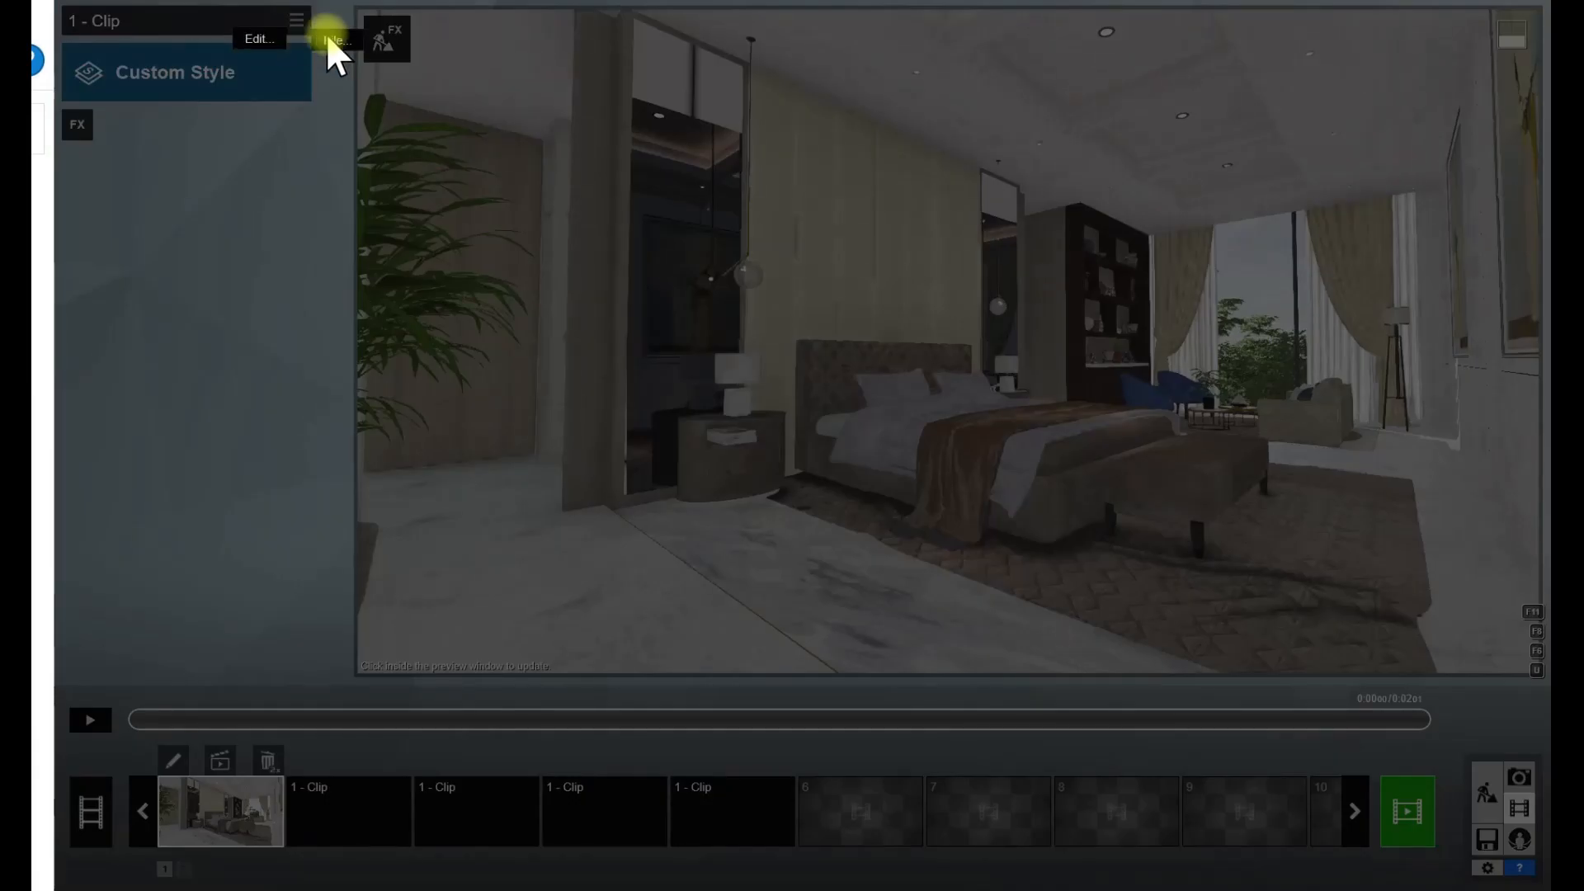
{"action": "left_click", "coordinate": [336, 40]}
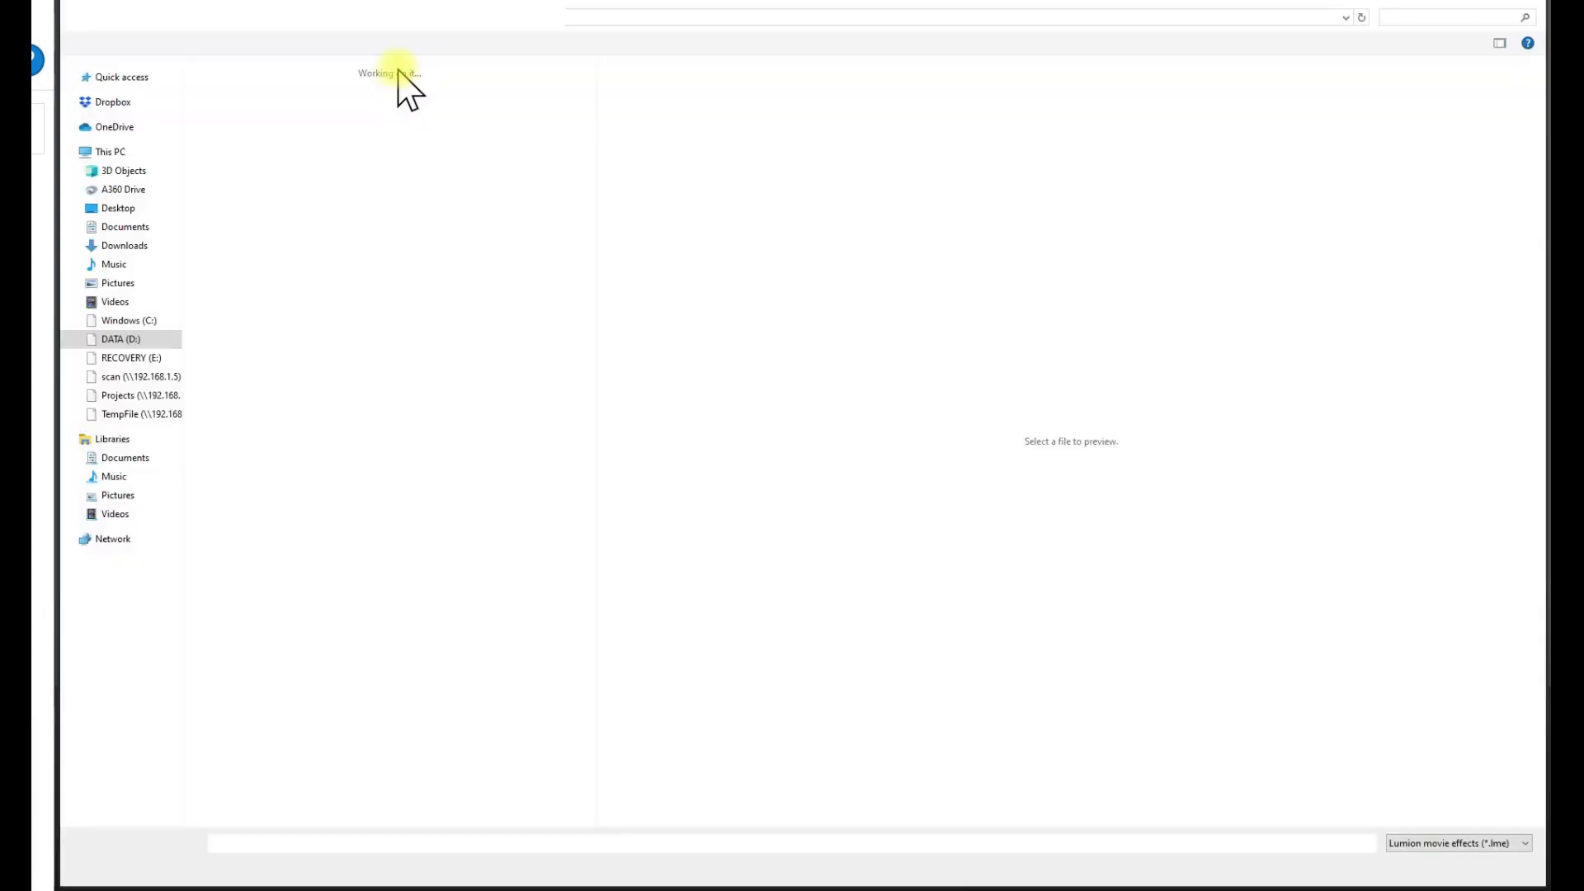
{"action": "left_click", "coordinate": [443, 568]}
{"action": "key", "text": "m"}
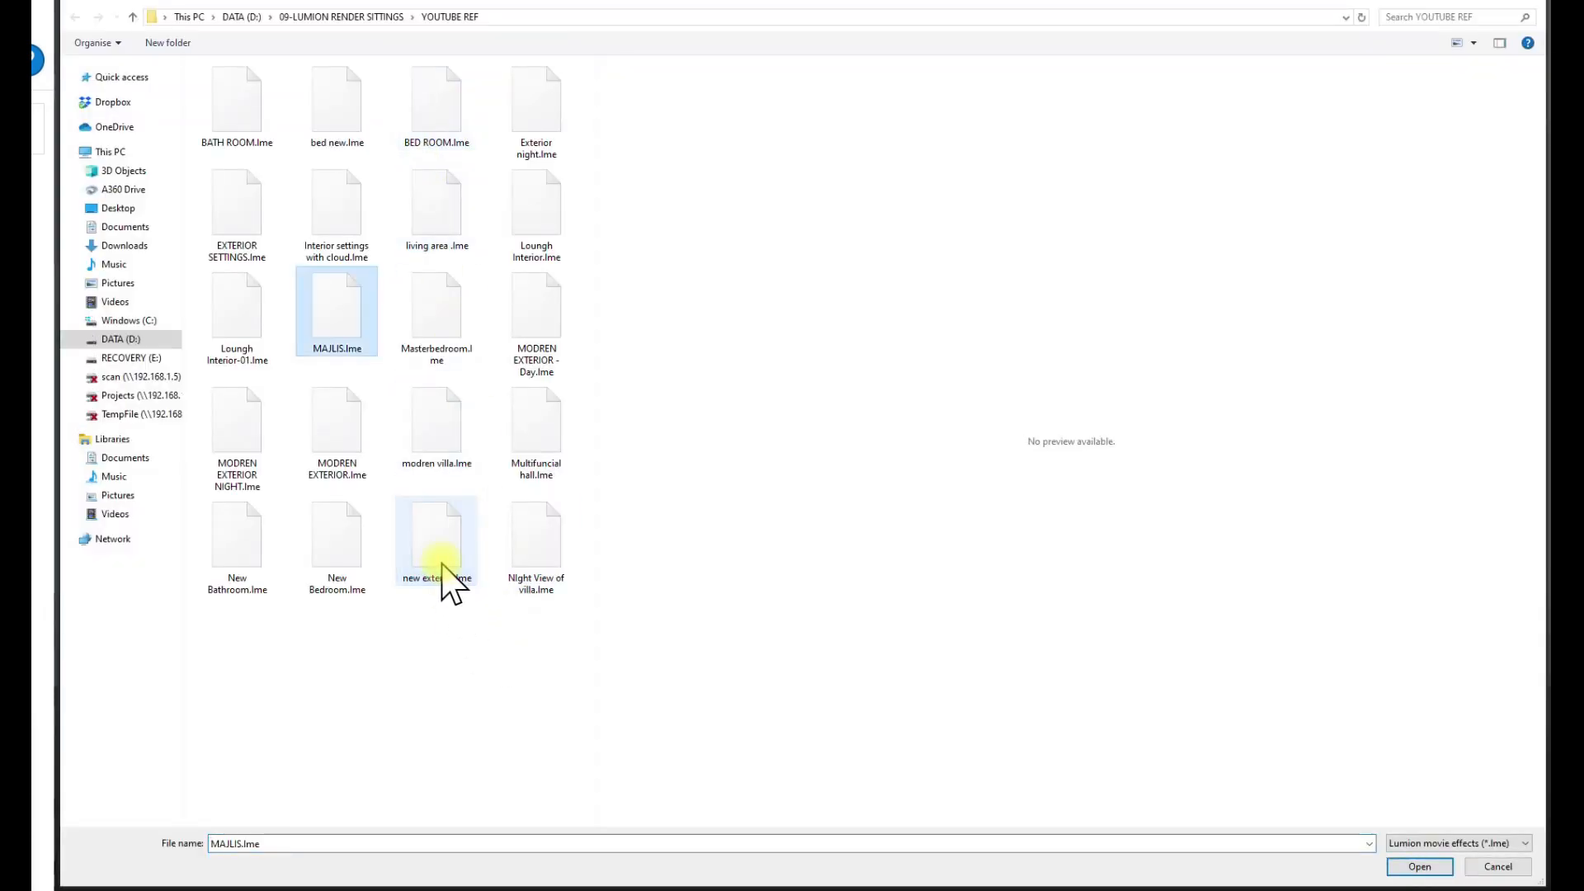
{"action": "key", "text": "m"}
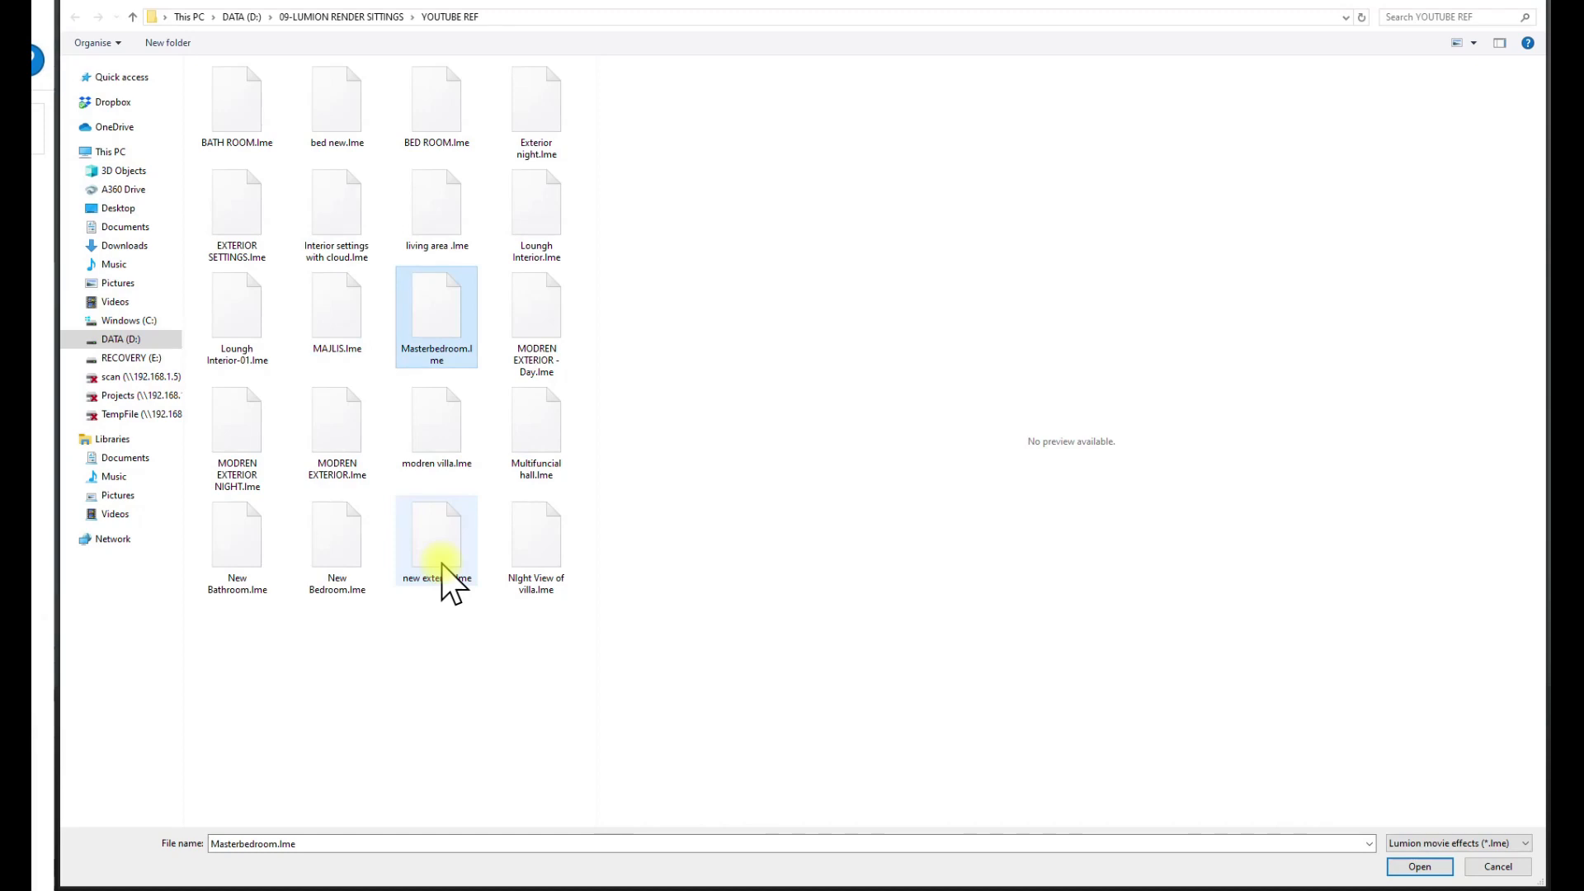
{"action": "double_click", "coordinate": [432, 349]}
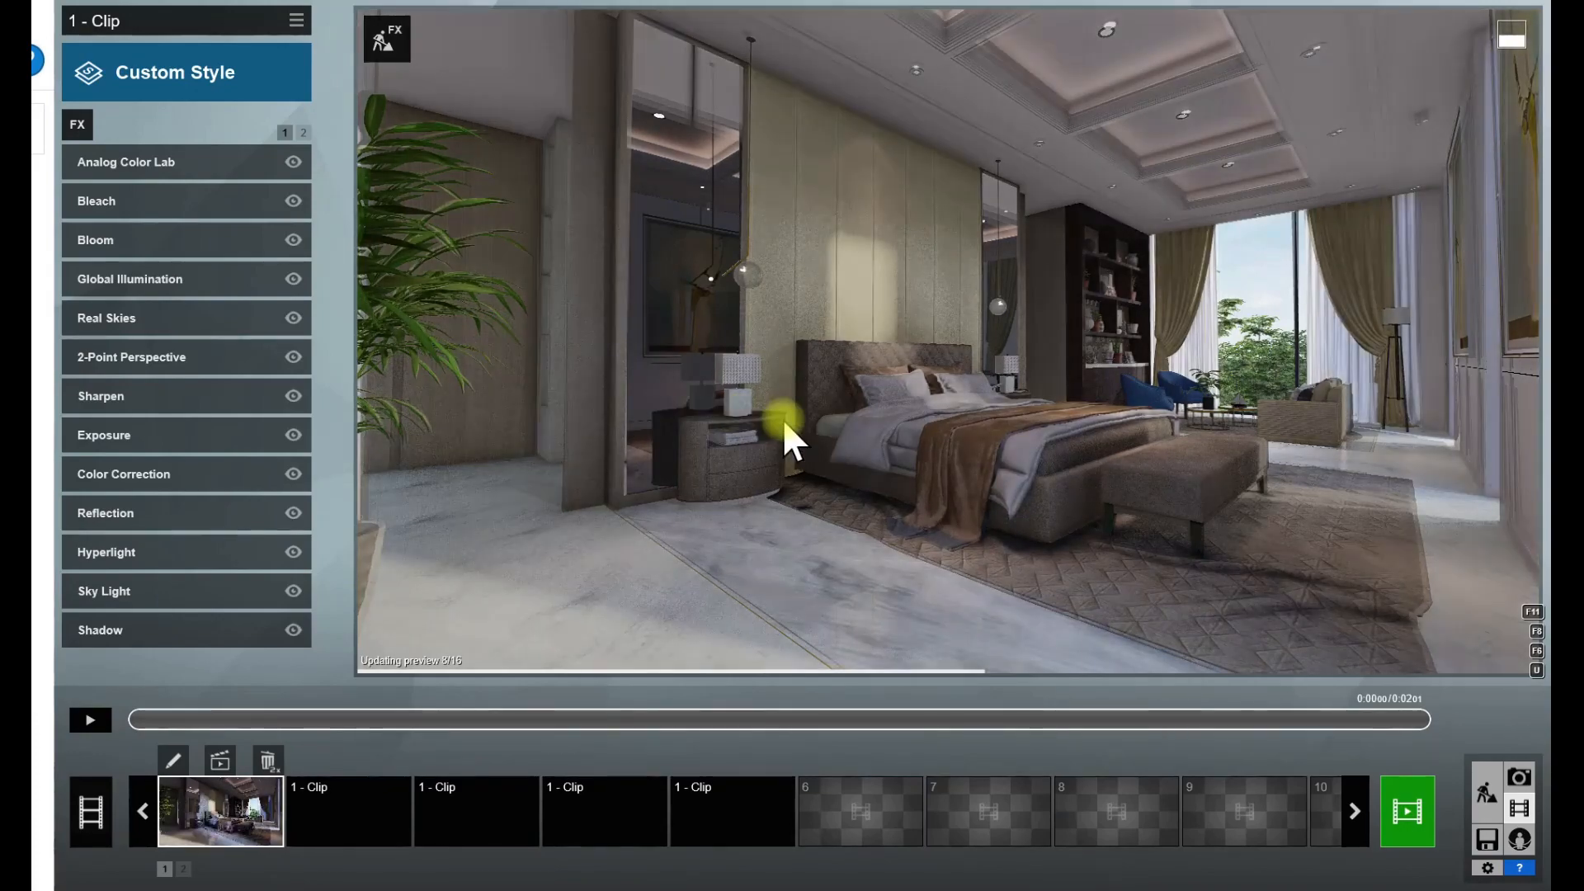
- Render the clip's current frame at Print size, 3840x2160, and save it as the JPG file 01
{"action": "left_click", "coordinate": [1418, 820]}
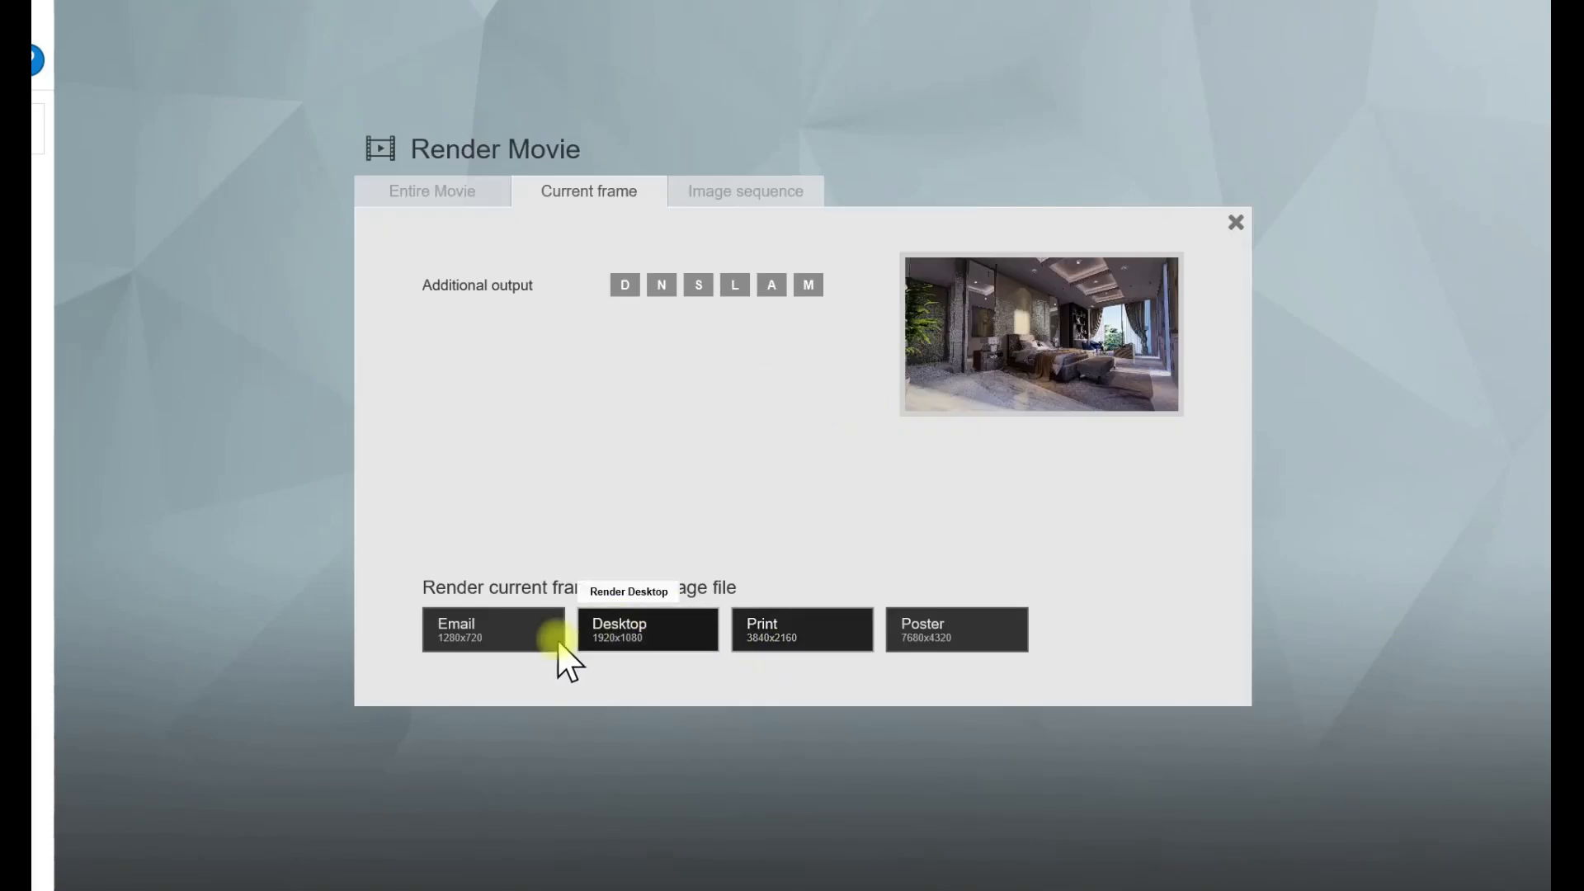
{"action": "left_click", "coordinate": [763, 629]}
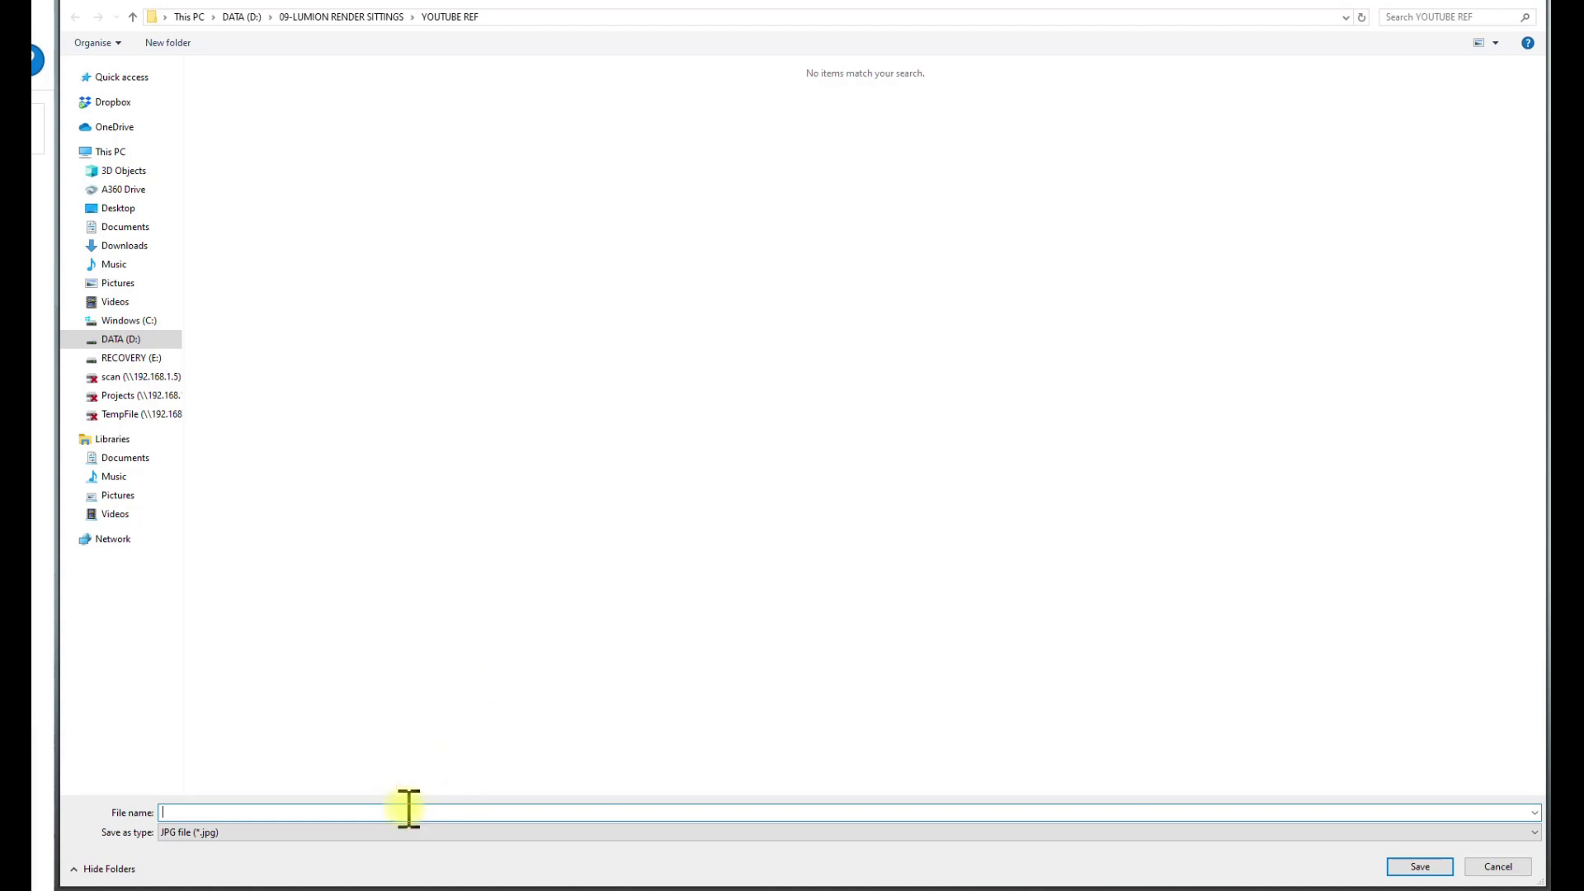
{"action": "key", "text": "Return"}
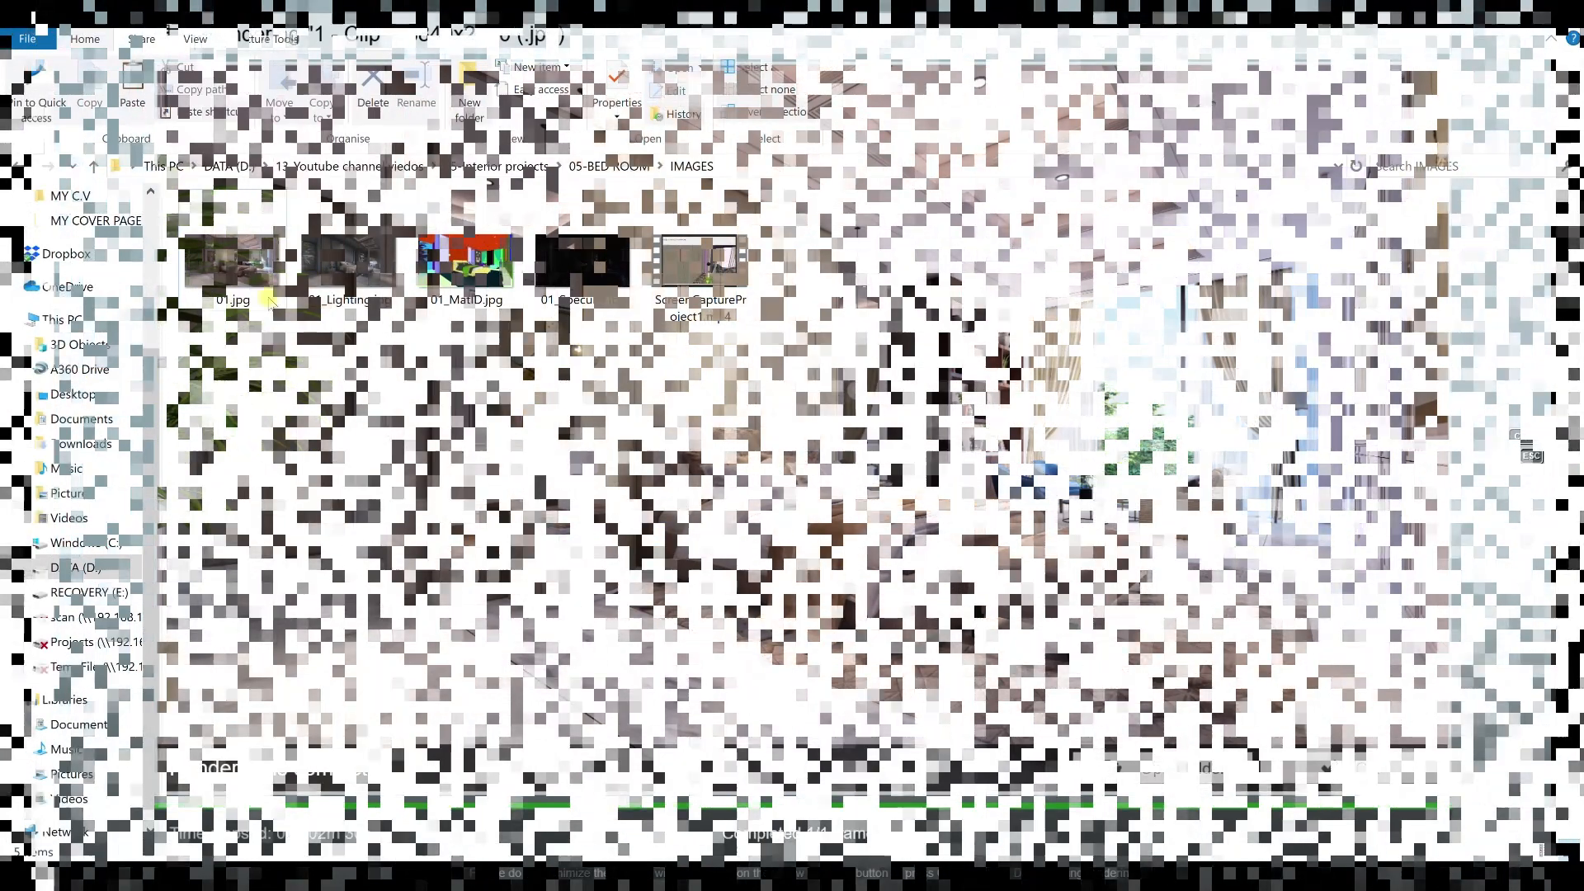
- Open 01.jpg in Photoshop and place the 01_Lighting, 01_MatID and 01_Specular images over it as layers
{"action": "right_click", "coordinate": [269, 300]}
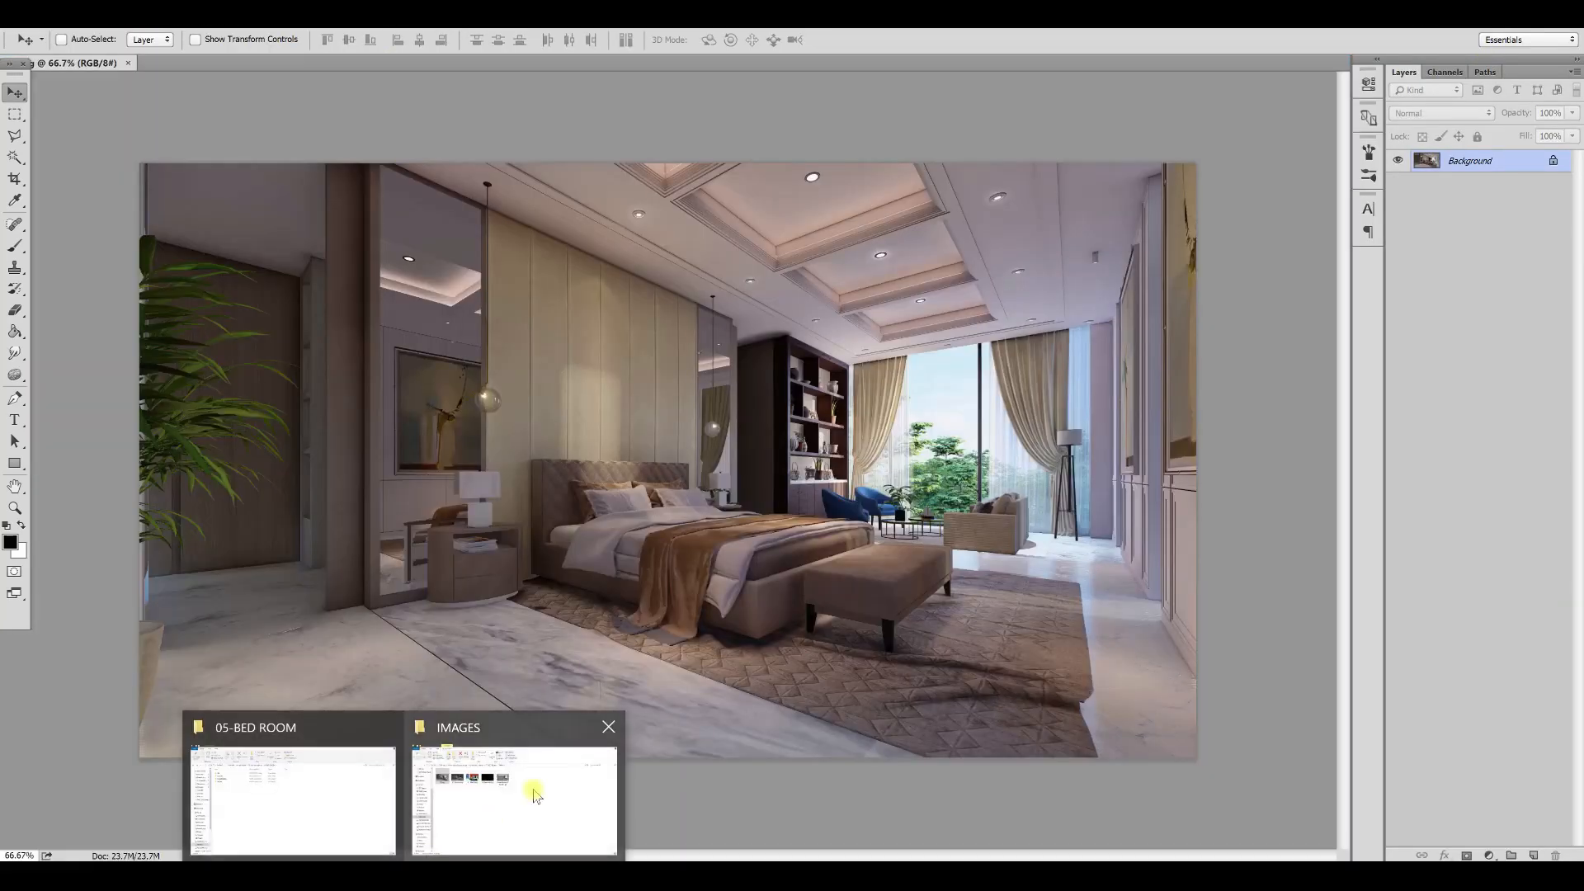
{"action": "left_click", "coordinate": [530, 793]}
{"action": "left_click_drag", "start_coordinate": [598, 330], "coordinate": [355, 248]}
{"action": "left_click_drag", "start_coordinate": [466, 264], "coordinate": [548, 548]}
{"action": "key", "text": "Return"}
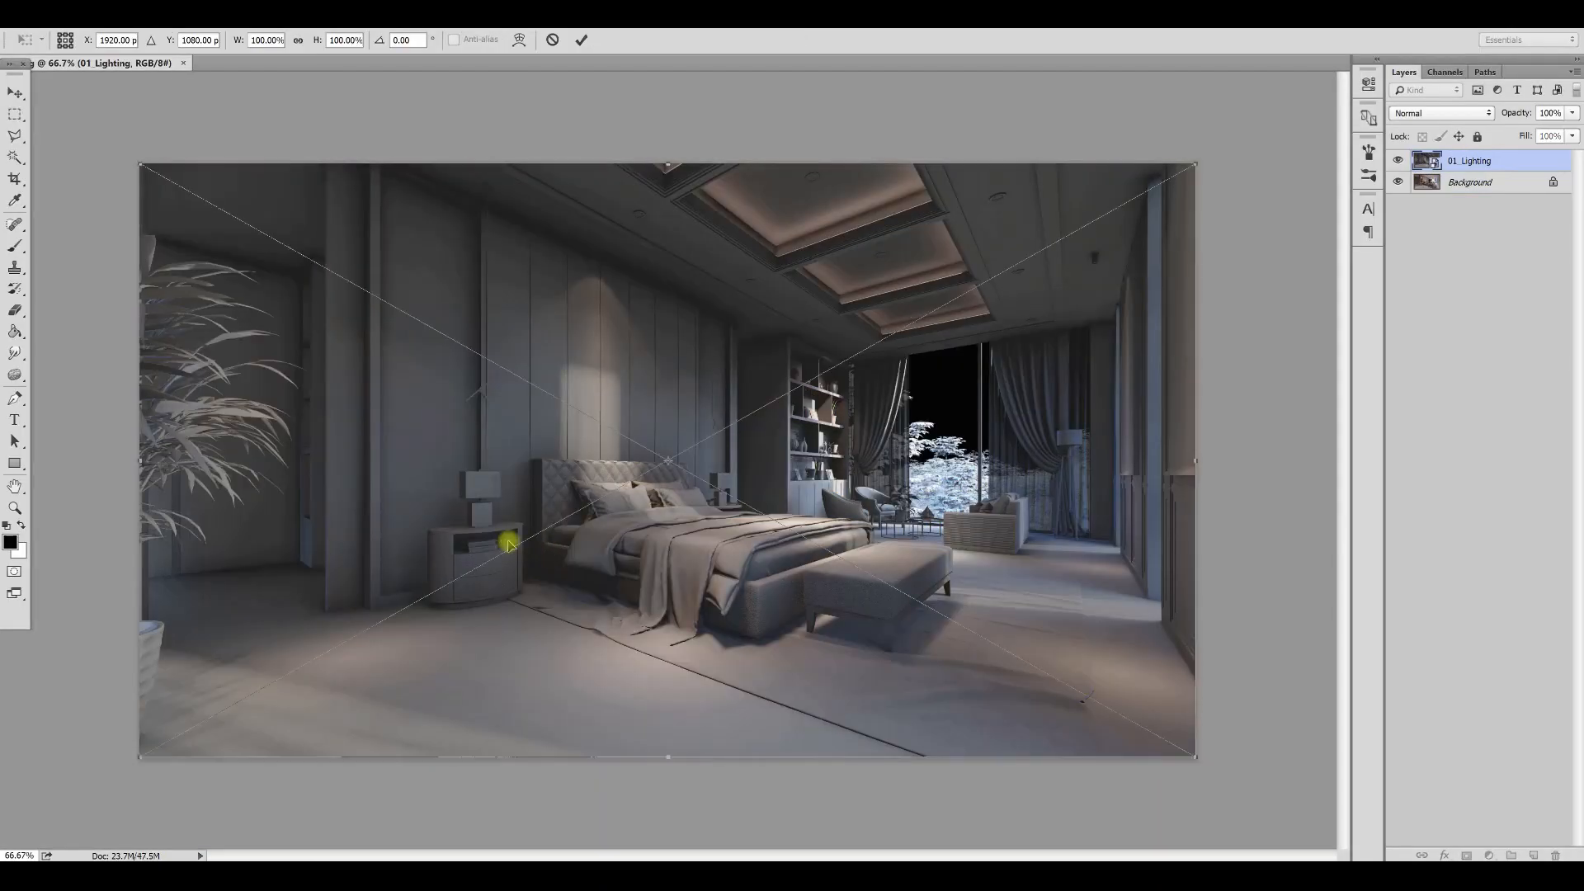
{"action": "key", "text": "Return"}
{"action": "key", "text": "Return"}
- Move the 01_Specular layer directly below 01_MatID and hide both layers
{"action": "left_click_drag", "start_coordinate": [1431, 165], "coordinate": [1425, 193]}
{"action": "left_click", "coordinate": [1397, 161]}
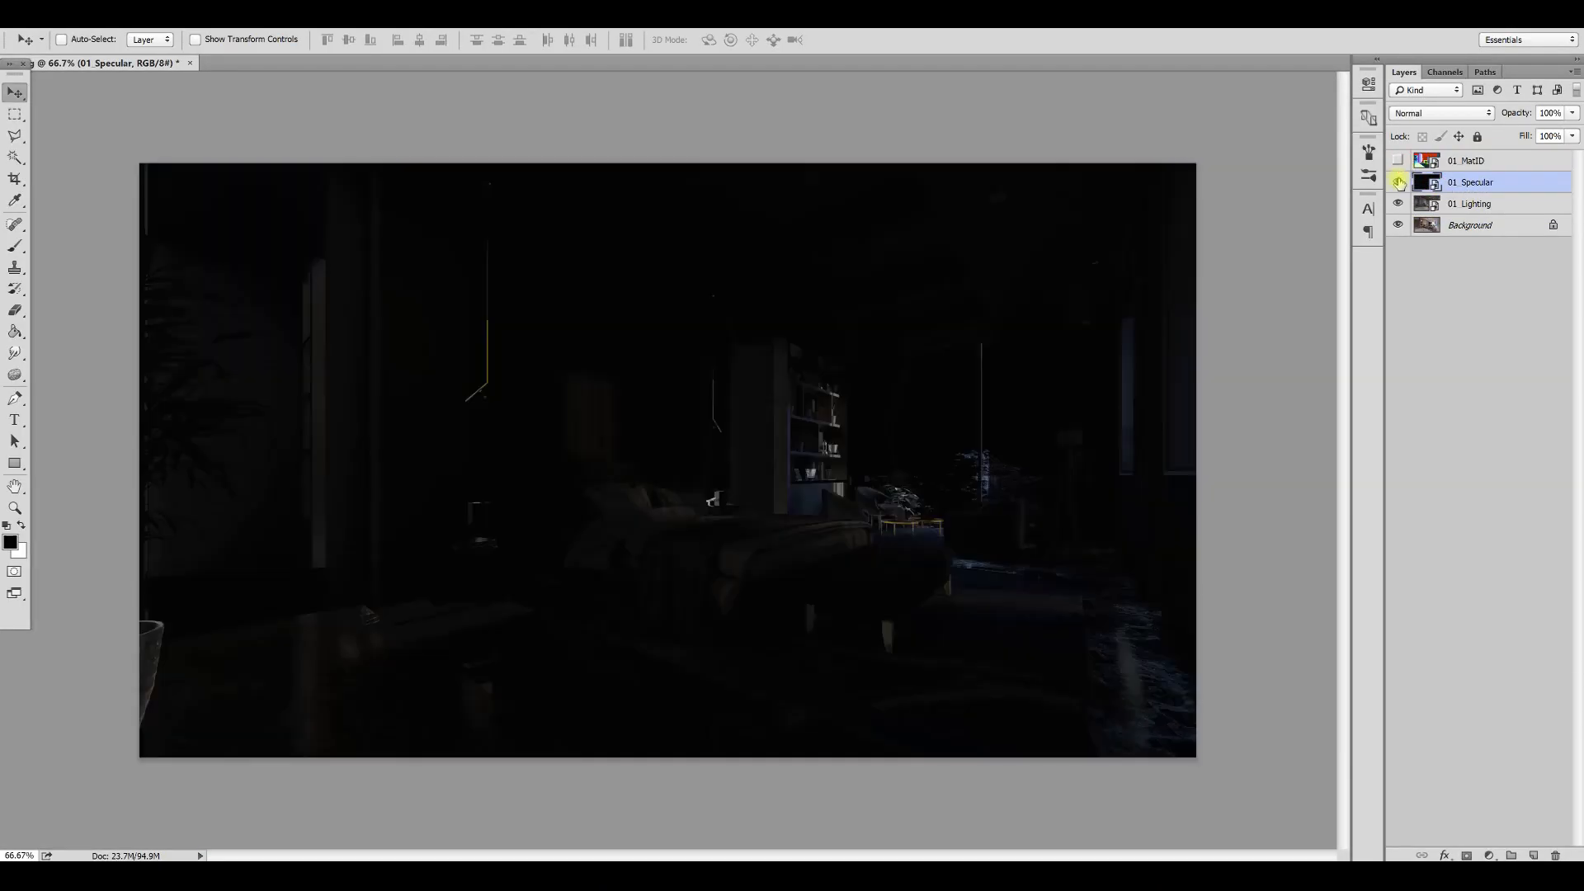
{"action": "left_click", "coordinate": [1398, 181]}
- Set the 01_Lighting layer to Overlay with 50% opacity and 50% fill, and compare the image with it off and on
{"action": "left_click", "coordinate": [1426, 206]}
{"action": "key", "text": "Down"}
{"action": "key", "text": "Down"}
{"action": "key", "text": "Down"}
{"action": "key", "text": "Down"}
{"action": "key", "text": "Down"}
{"action": "key", "text": "Down"}
{"action": "key", "text": "Down"}
{"action": "key", "text": "Down"}
{"action": "key", "text": "Down"}
{"action": "key", "text": "Down"}
{"action": "key", "text": "Down"}
{"action": "key", "text": "Down"}
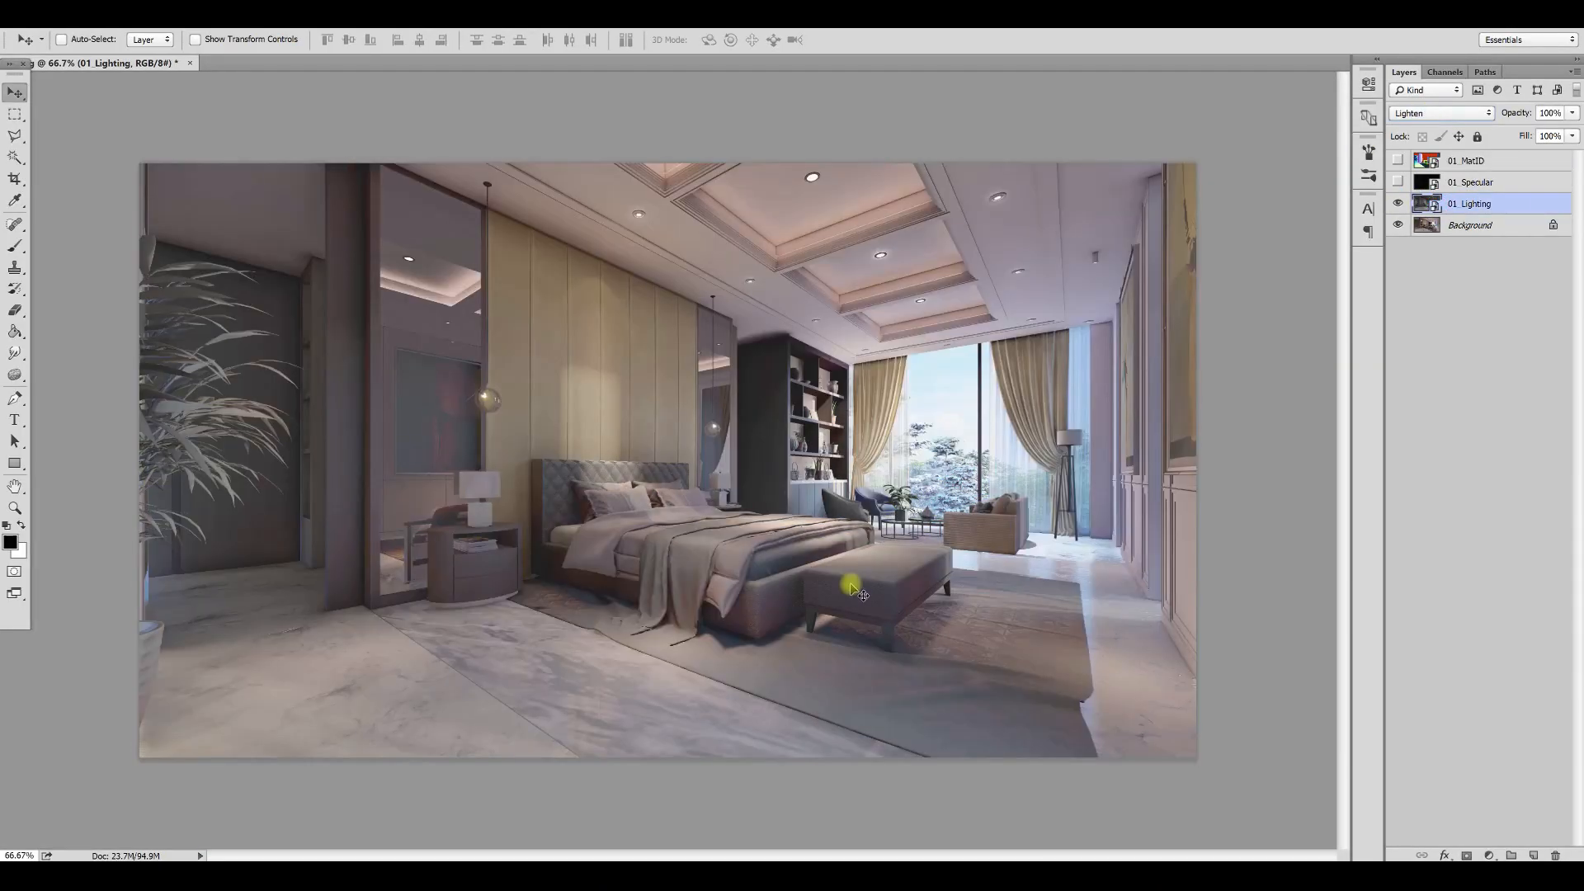
{"action": "type", "text": "50"}
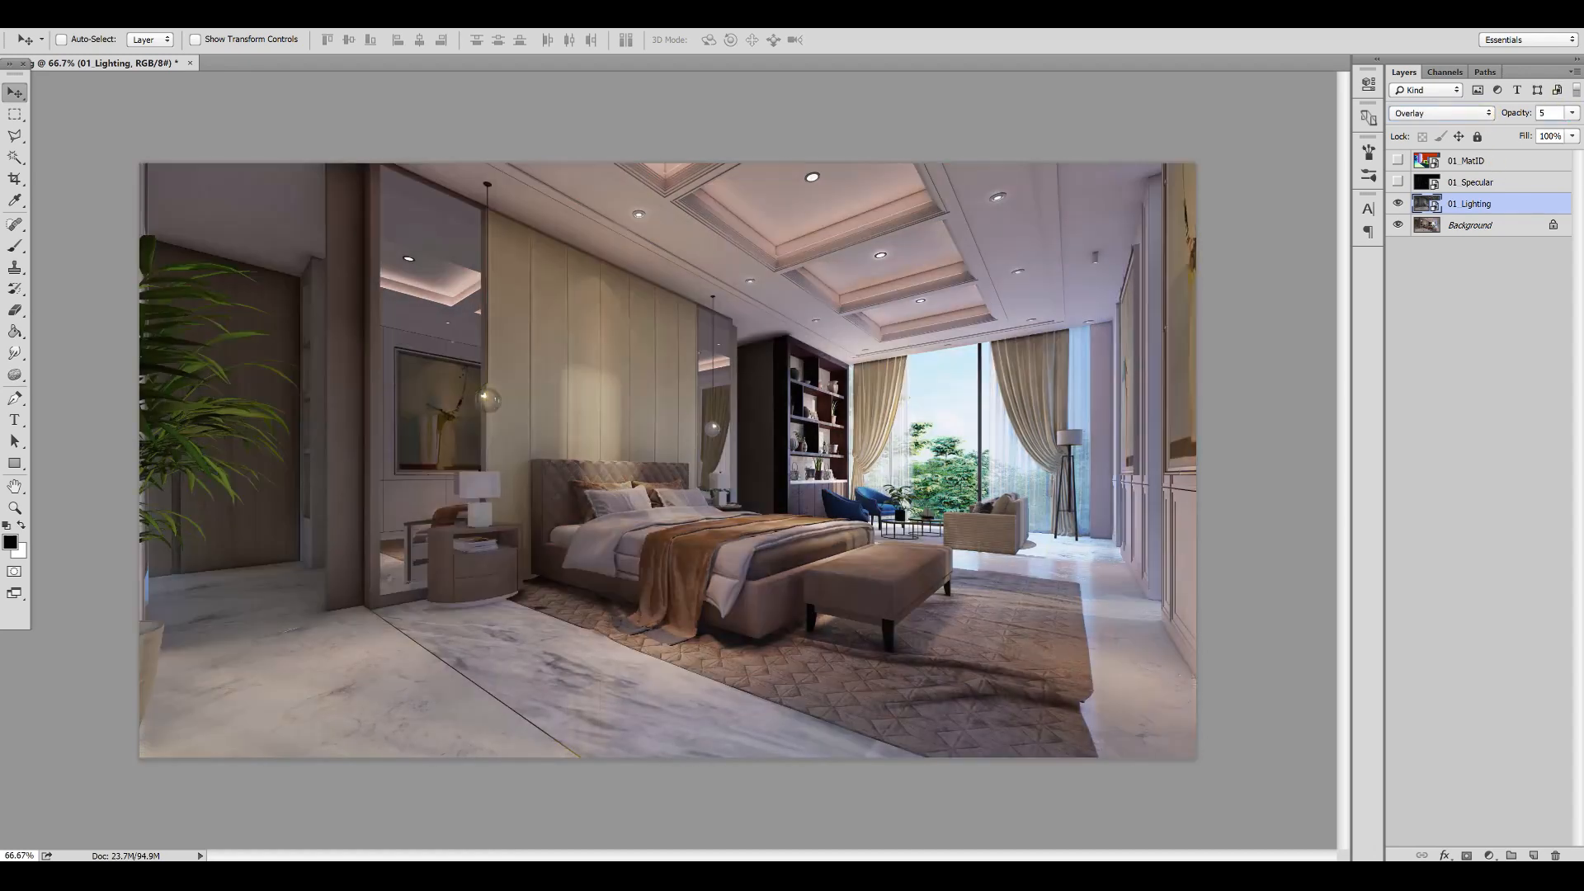
{"action": "key", "text": "Tab"}
{"action": "type", "text": "50"}
{"action": "left_click", "coordinate": [1398, 204]}
{"action": "left_click", "coordinate": [1397, 204]}
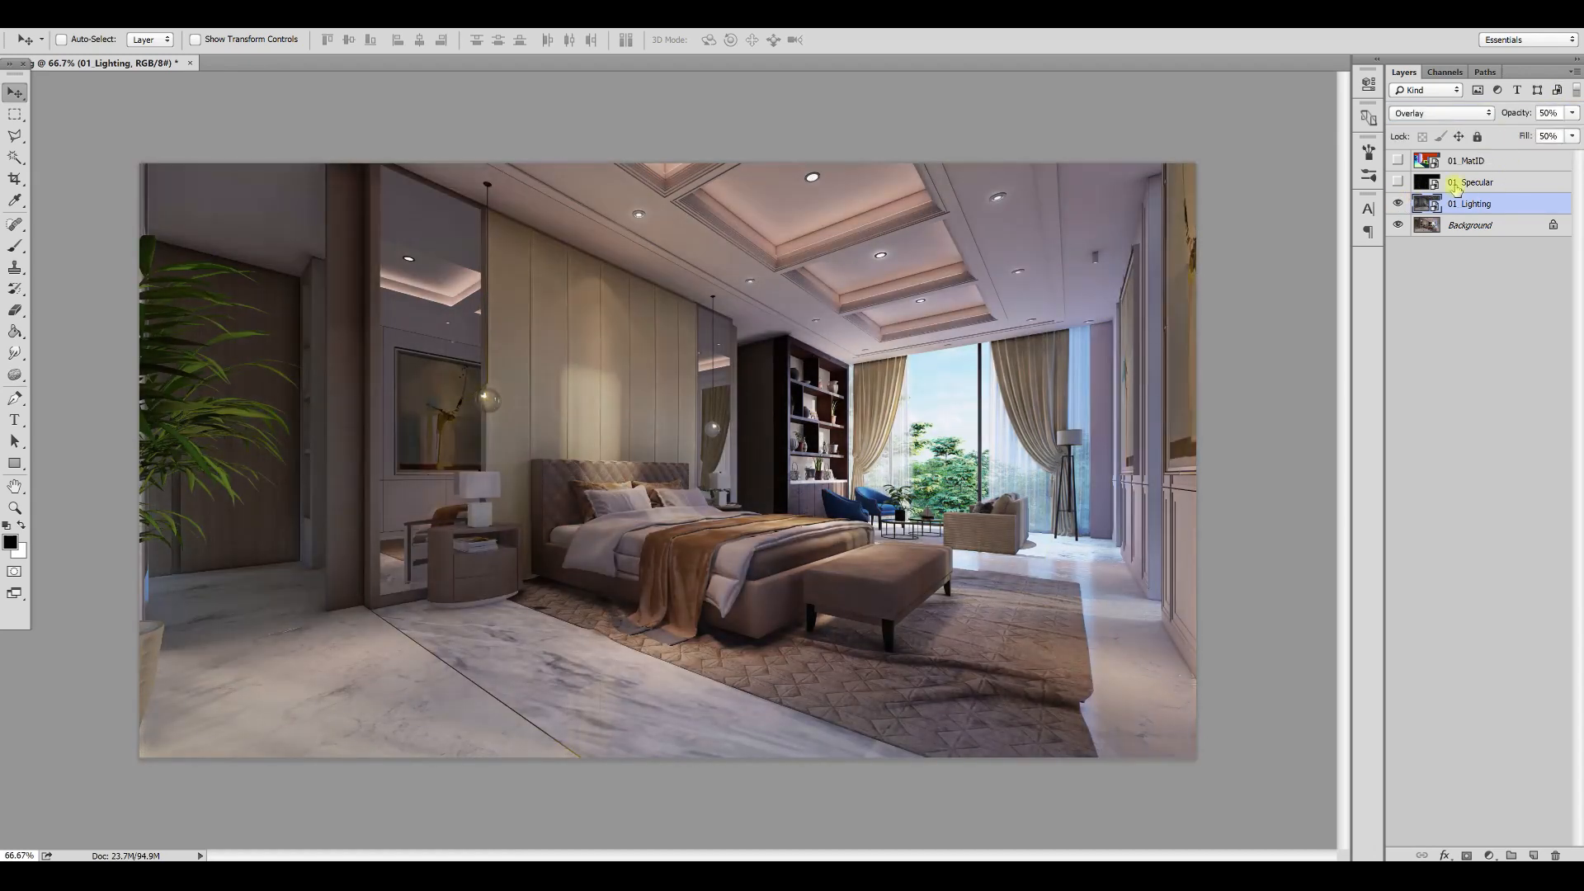
- Show the 01_Specular layer, change its blend mode to Color Dodge, and compare the image without and with it
{"action": "left_click", "coordinate": [1458, 183]}
{"action": "left_click", "coordinate": [1397, 181]}
{"action": "left_click", "coordinate": [1432, 114]}
{"action": "left_click", "coordinate": [1433, 113]}
{"action": "key", "text": "Down"}
{"action": "key", "text": "Down"}
{"action": "key", "text": "Down"}
{"action": "key", "text": "Down"}
{"action": "key", "text": "Down"}
{"action": "key", "text": "Down"}
{"action": "key", "text": "Down"}
{"action": "key", "text": "Down"}
{"action": "key", "text": "Down"}
{"action": "left_click", "coordinate": [1398, 183]}
{"action": "left_click", "coordinate": [1398, 182]}
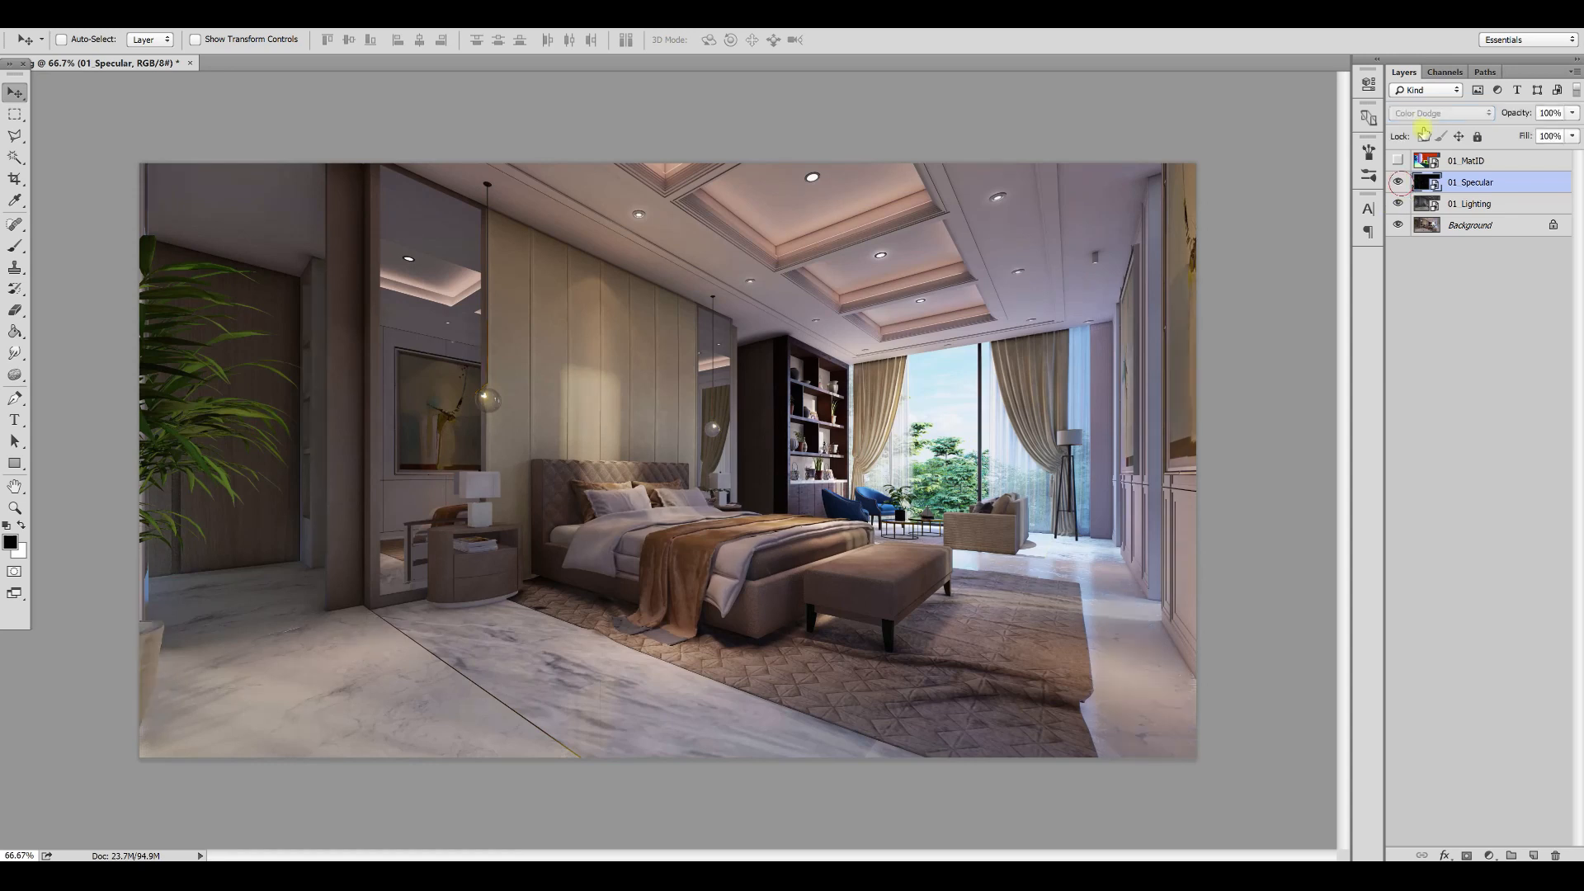
- Try the blend modes next to Color Dodge on the 01_Specular layer and adjust the layer's opacity
{"action": "left_click", "coordinate": [1427, 114]}
{"action": "left_click", "coordinate": [1427, 114]}
{"action": "key", "text": "Down"}
{"action": "key", "text": "Up"}
{"action": "key", "text": "Up"}
{"action": "left_click", "coordinate": [1398, 182]}
{"action": "left_click", "coordinate": [1397, 182]}
{"action": "left_click_drag", "start_coordinate": [1572, 113], "coordinate": [1540, 134]}
- Duplicate the Background layer
{"action": "left_click", "coordinate": [1469, 204]}
{"action": "left_click", "coordinate": [1460, 226]}
{"action": "key", "text": "ctrl+j"}
- Apply the Camera Raw filter to the background copy, adjusting white balance, exposure and contrast and raising the clarity
{"action": "left_click", "coordinate": [264, 18]}
{"action": "left_click", "coordinate": [348, 127]}
{"action": "left_click", "coordinate": [1269, 179]}
{"action": "left_click", "coordinate": [1290, 180]}
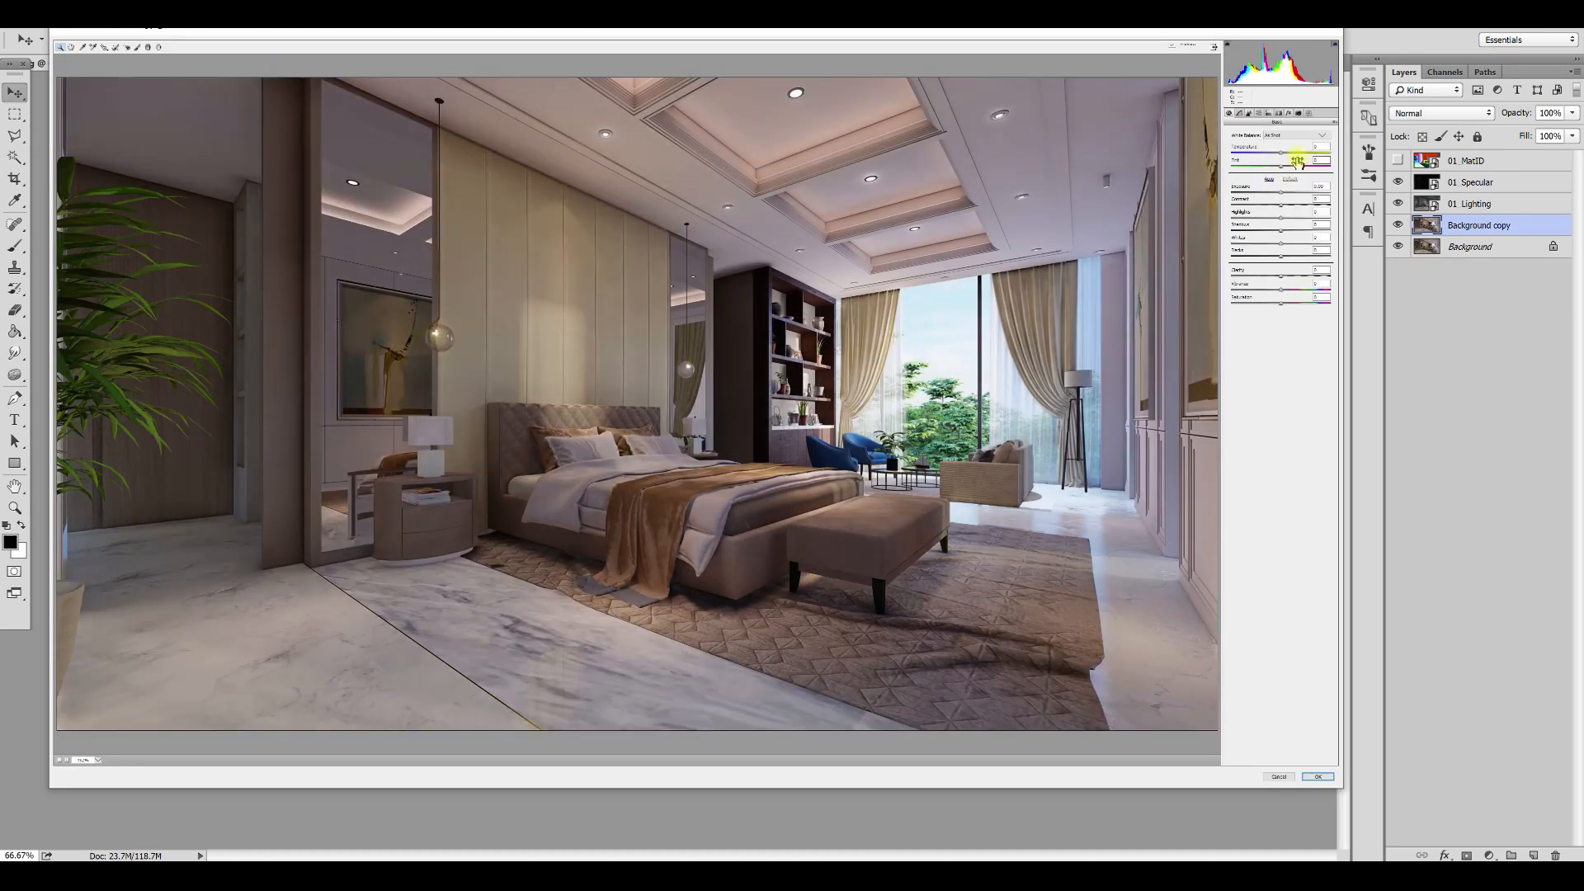
{"action": "left_click_drag", "start_coordinate": [1279, 153], "coordinate": [1279, 194]}
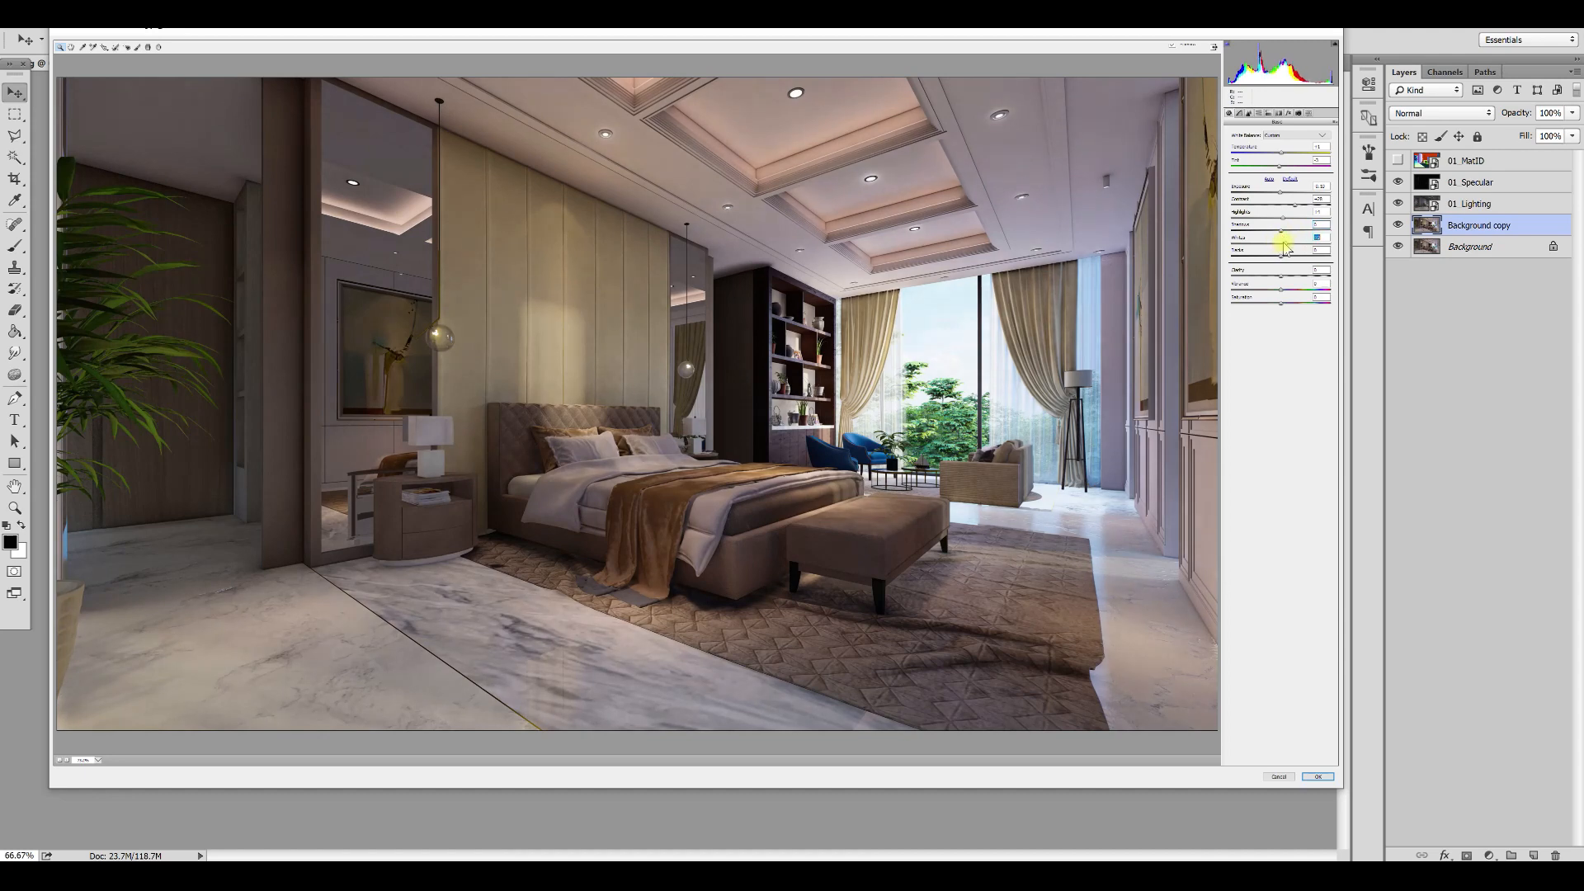
{"action": "left_click_drag", "start_coordinate": [1288, 278], "coordinate": [1297, 281]}
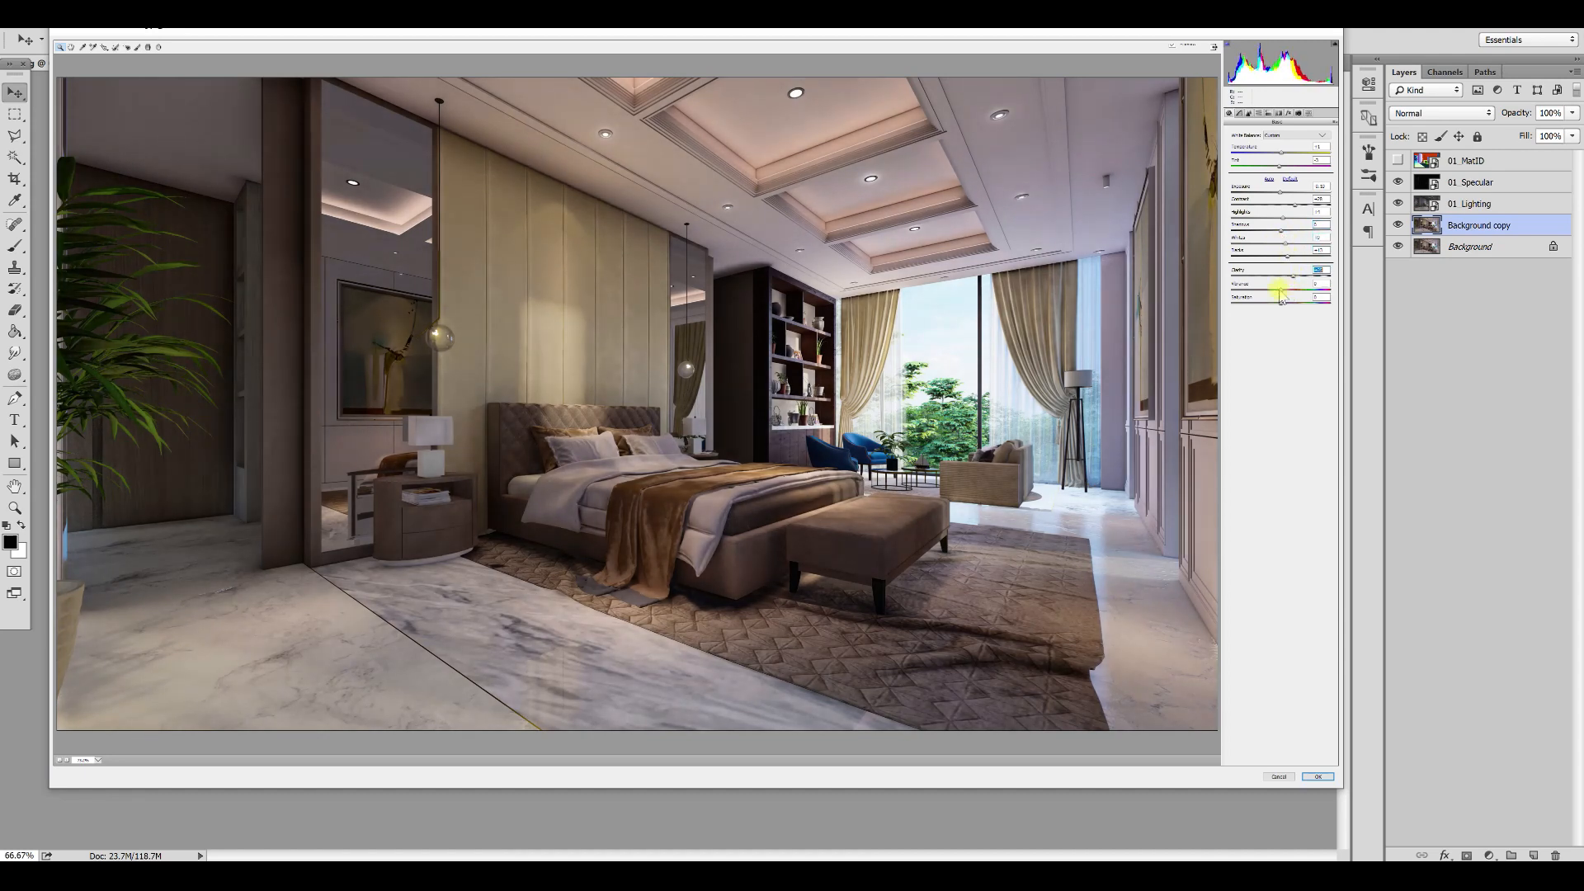
{"action": "left_click", "coordinate": [1316, 777]}
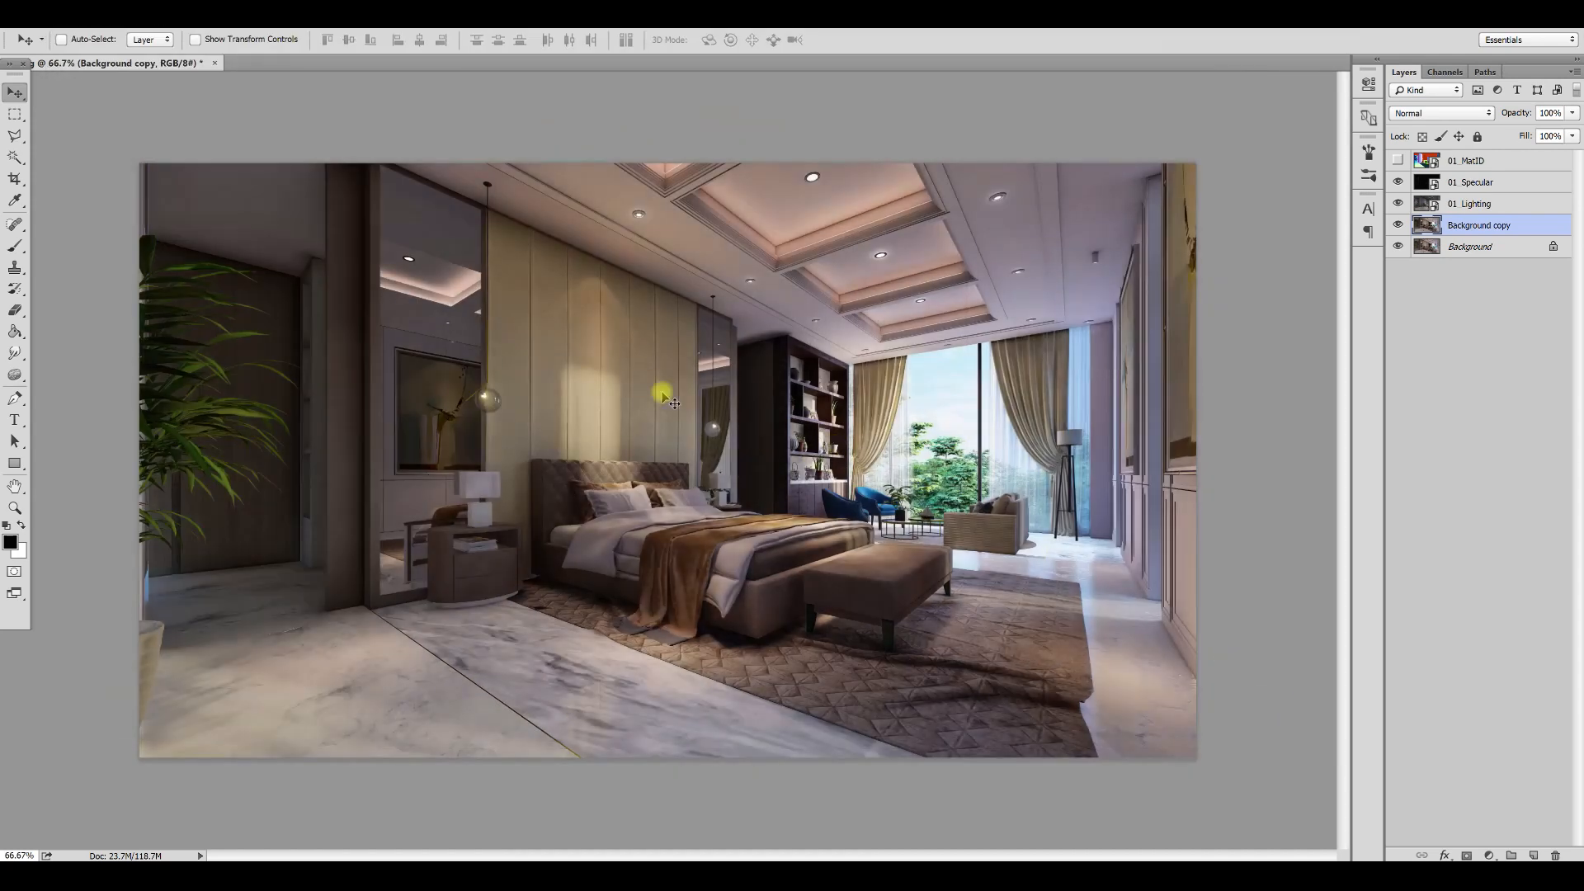
- Compare the image without and with the 01_Lighting layer and open that layer's opacity setting
{"action": "left_click", "coordinate": [1399, 204]}
{"action": "left_click", "coordinate": [1477, 204]}
{"action": "left_click", "coordinate": [1398, 203]}
{"action": "left_click", "coordinate": [1572, 113]}
- Add a Brightness/Contrast adjustment layer above 01_Specular with brightness 5 and contrast 4
{"action": "left_click", "coordinate": [1473, 183]}
{"action": "left_click", "coordinate": [1482, 855]}
{"action": "left_click", "coordinate": [1440, 554]}
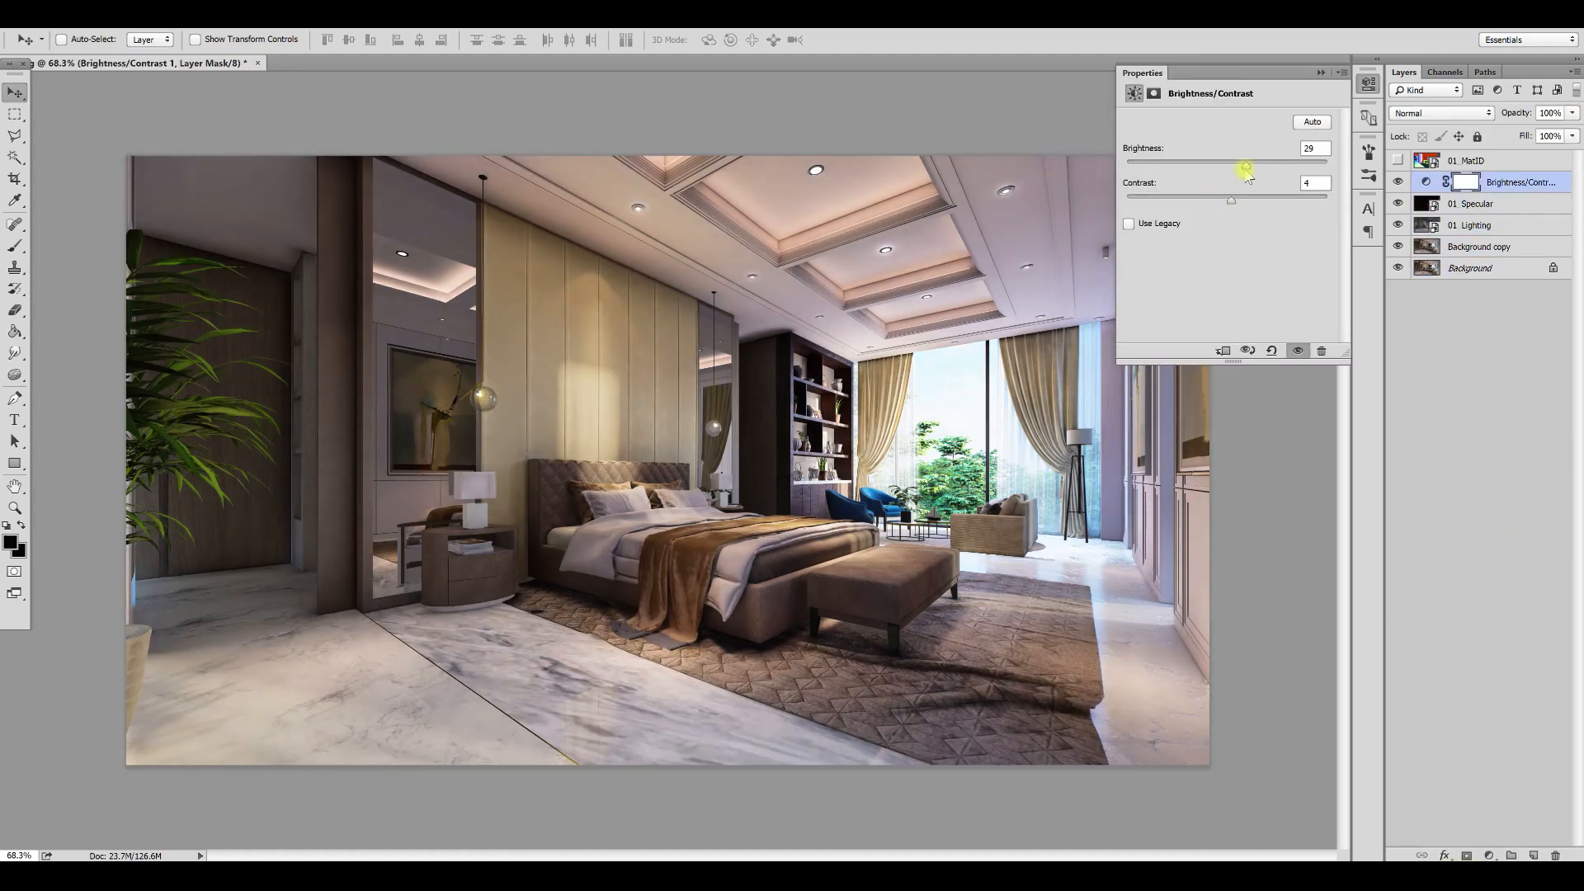
{"action": "left_click_drag", "start_coordinate": [1246, 169], "coordinate": [1231, 169]}
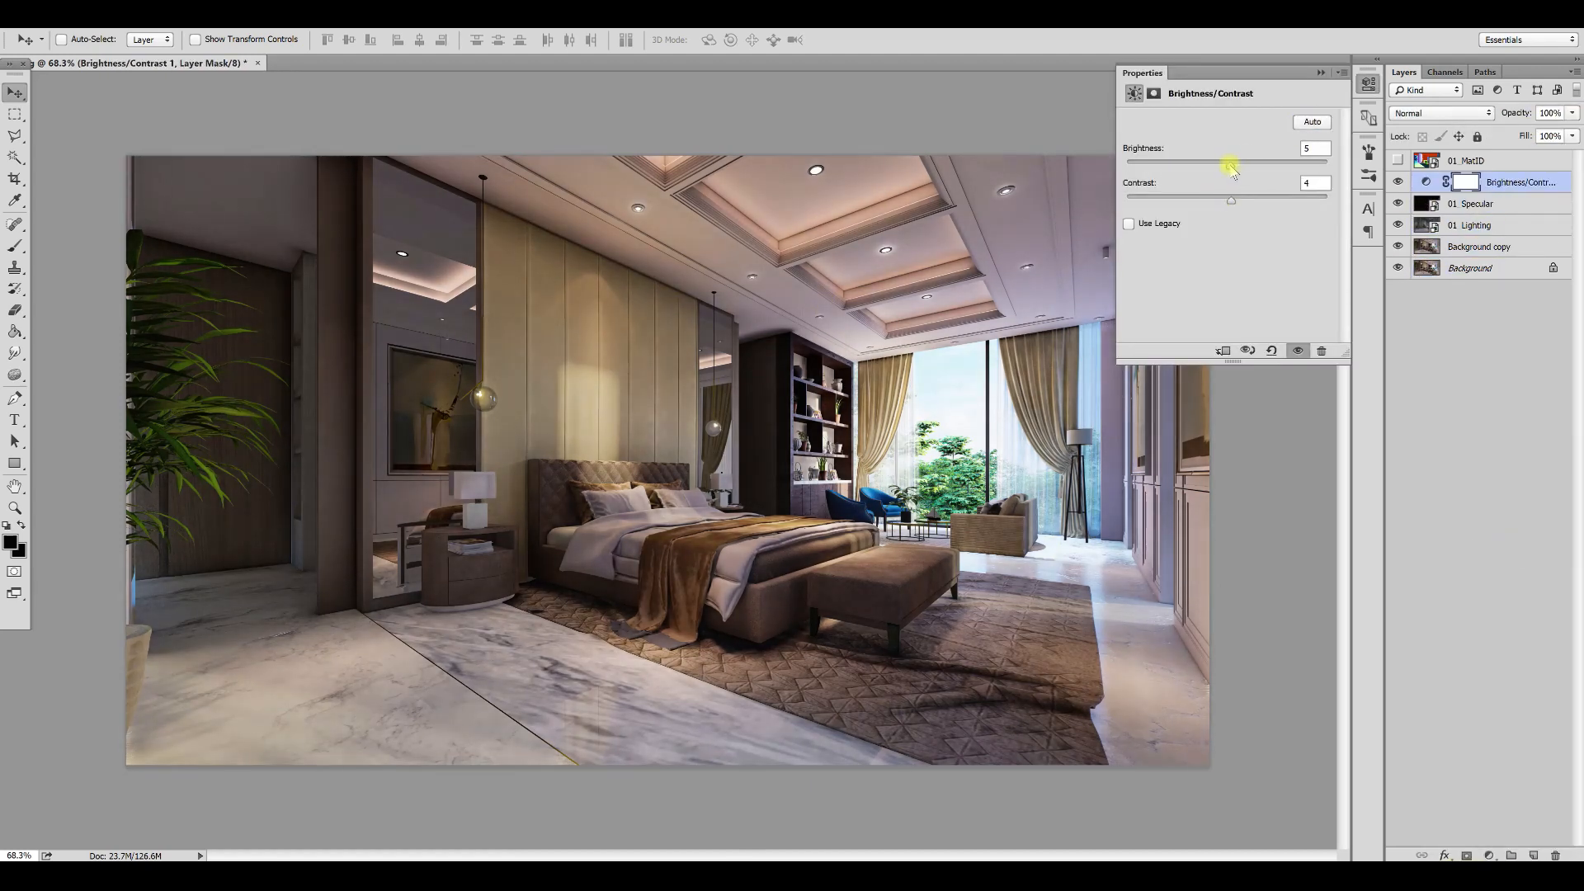
{"action": "left_click", "coordinate": [1368, 82]}
- Add a Selective Color adjustment layer and set its whites to Cyan +7, Magenta -16 and Yellow -14
{"action": "left_click", "coordinate": [1490, 854]}
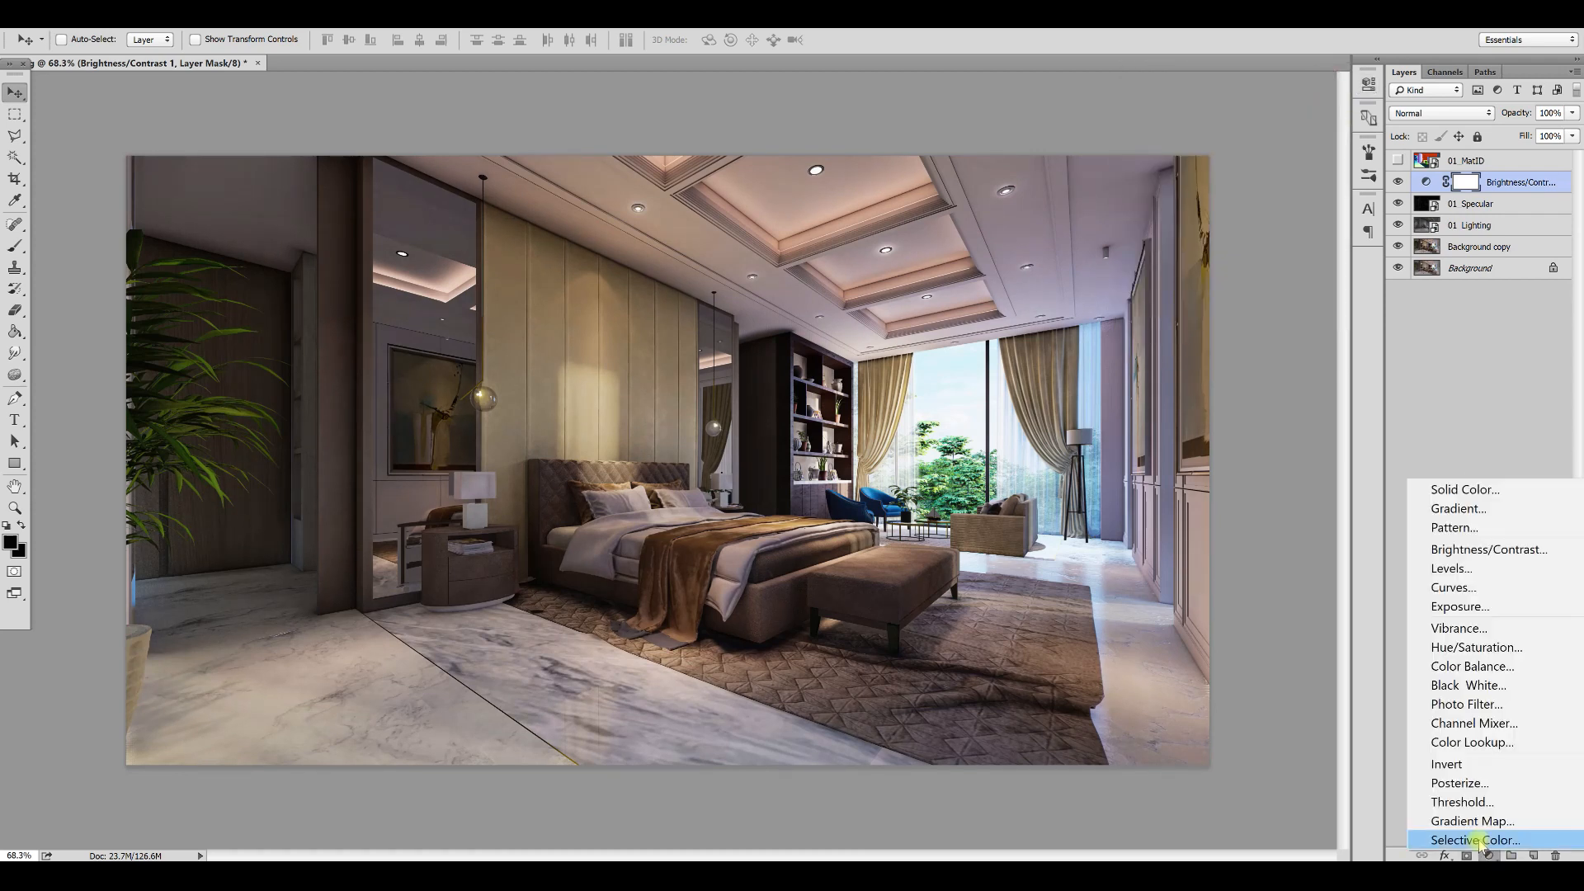
{"action": "left_click", "coordinate": [1444, 847]}
{"action": "left_click", "coordinate": [1197, 141]}
{"action": "left_click", "coordinate": [1191, 249]}
{"action": "left_click_drag", "start_coordinate": [1226, 178], "coordinate": [1212, 228]}
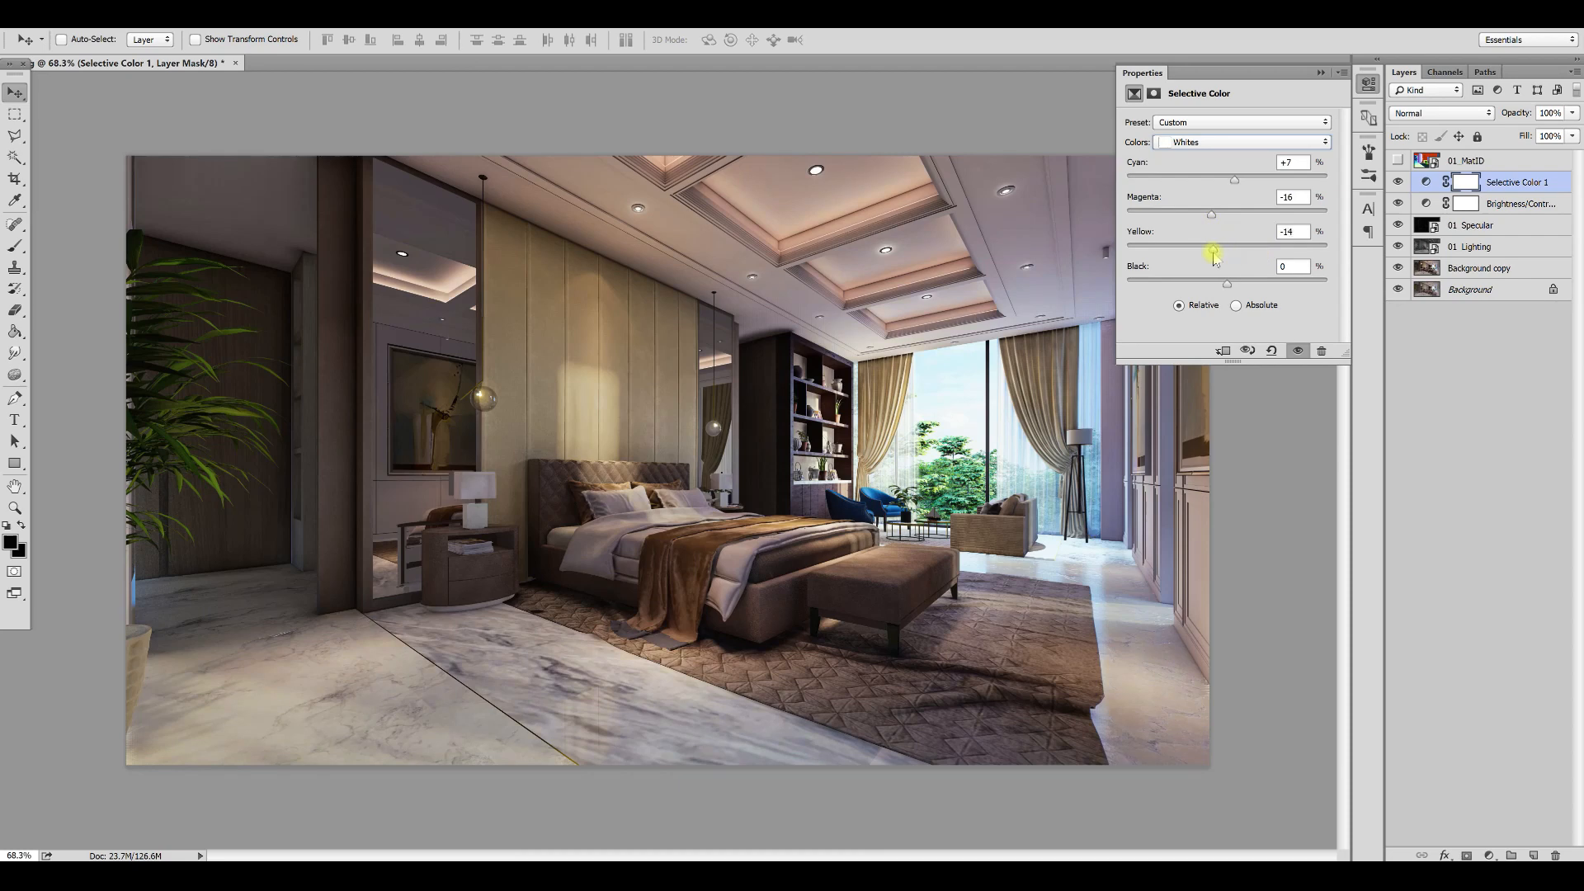
- Adjust the reds and yellows of the Selective Color layer, changing their cyan and magenta amounts
{"action": "left_click", "coordinate": [1238, 142]}
{"action": "left_click", "coordinate": [1212, 156]}
{"action": "left_click", "coordinate": [1226, 142]}
{"action": "left_click", "coordinate": [1221, 170]}
{"action": "left_click_drag", "start_coordinate": [1227, 177], "coordinate": [1215, 221]}
- Set the Selective Color neutrals to Cyan +2, Magenta +1 and Yellow -3
{"action": "left_click", "coordinate": [1227, 142]}
{"action": "left_click", "coordinate": [1227, 245]}
{"action": "left_click_drag", "start_coordinate": [1228, 216], "coordinate": [1223, 221]}
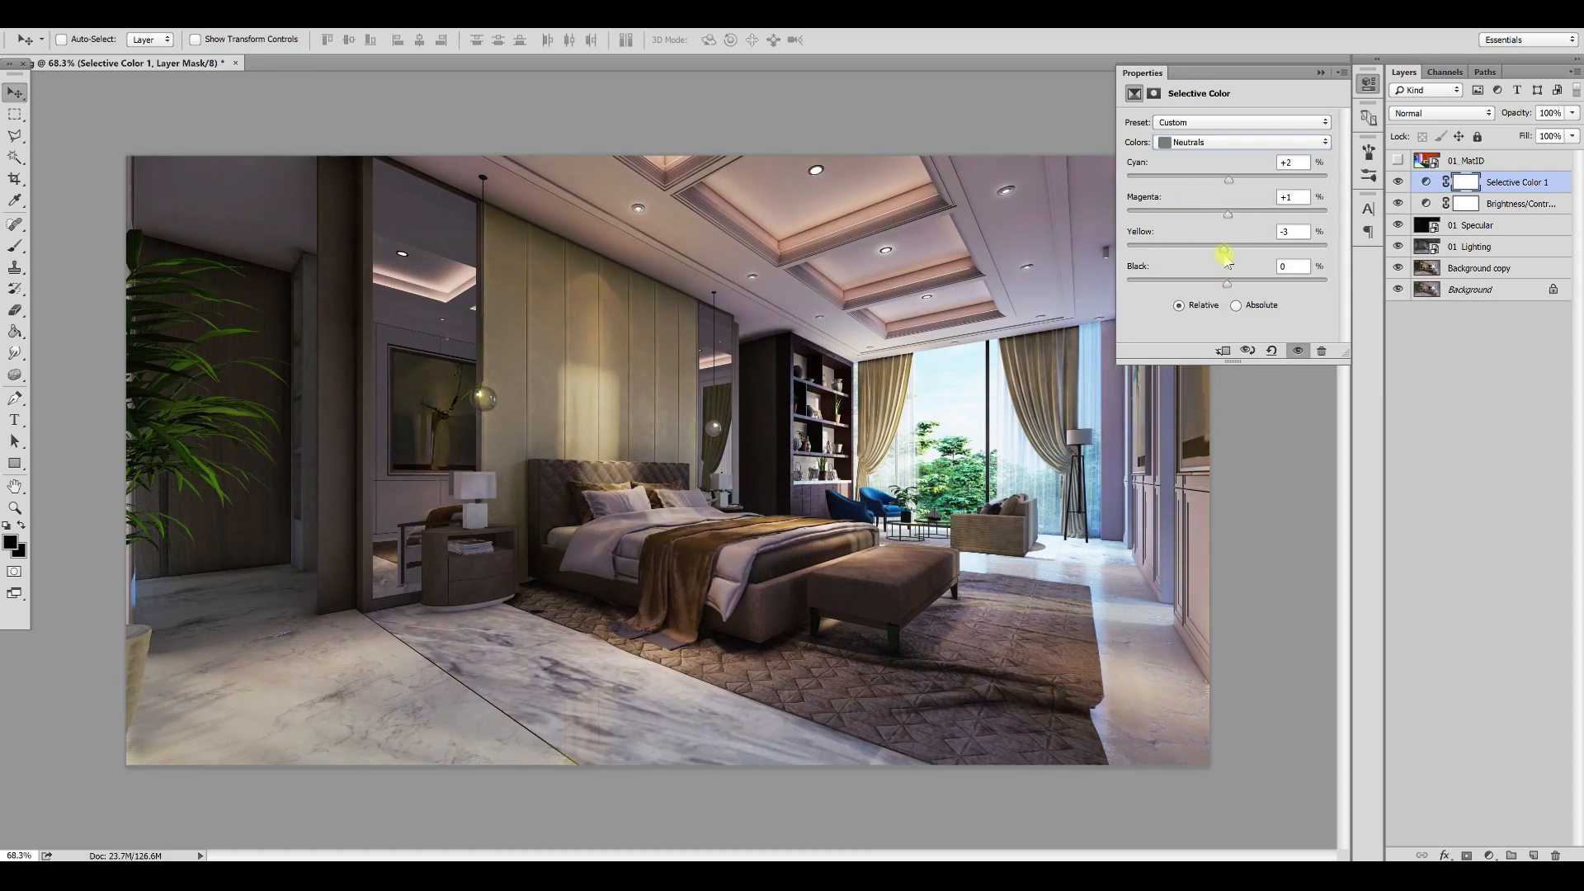
- Set the Selective Color blacks to Cyan +7, Magenta +6 and Yellow +2
{"action": "left_click", "coordinate": [1215, 144]}
{"action": "left_click", "coordinate": [1209, 272]}
{"action": "left_click_drag", "start_coordinate": [1226, 214], "coordinate": [1234, 215]}
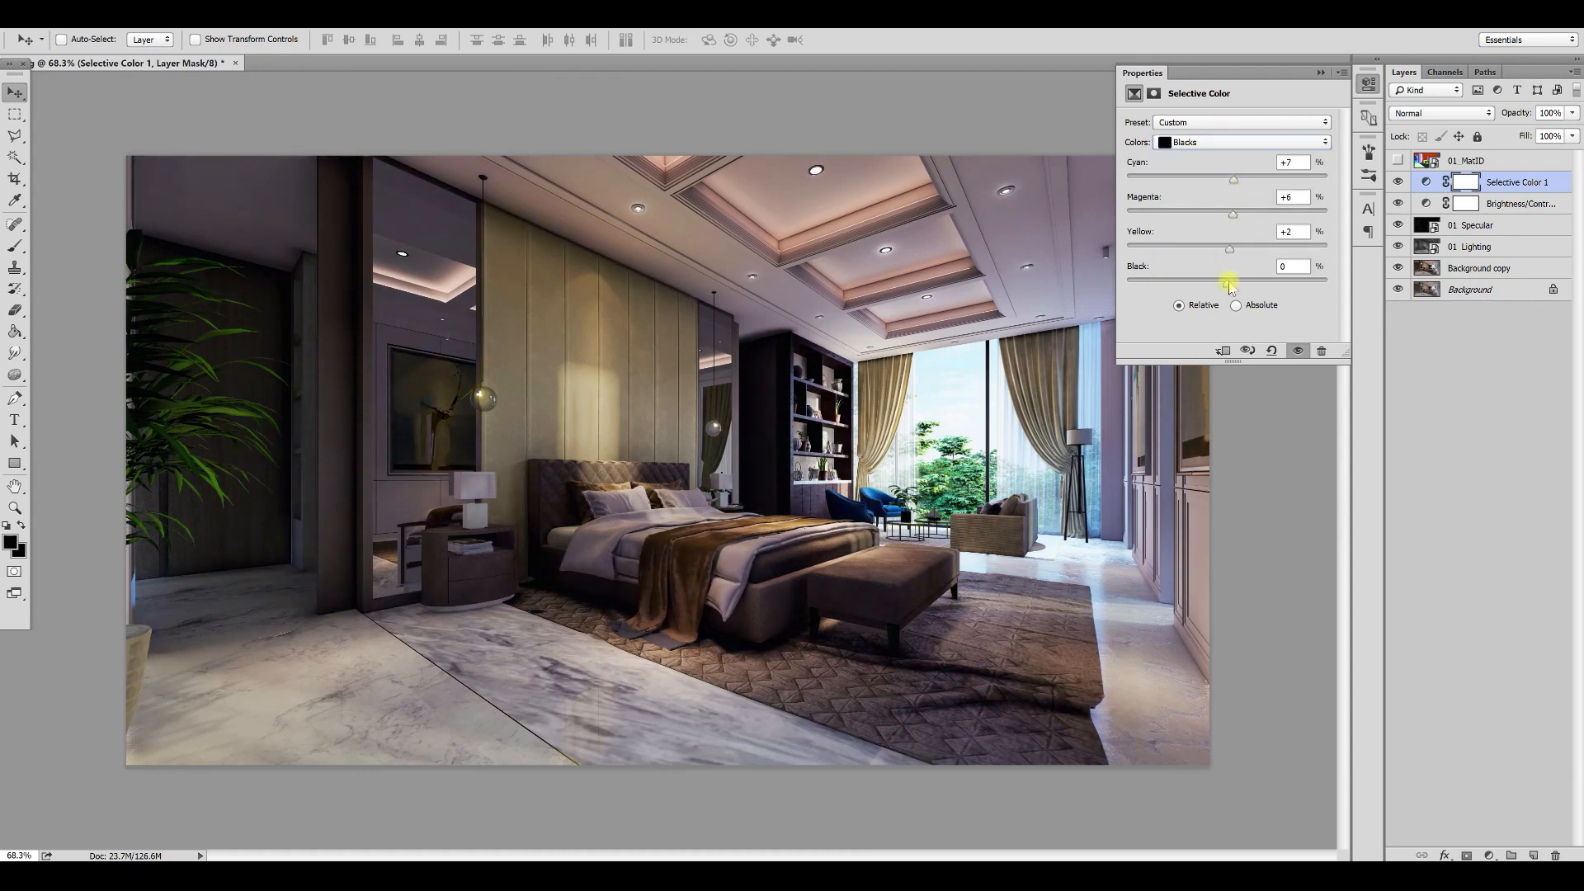
- Adjust the blues of the Selective Color layer by lowering magenta slightly and raising yellow
{"action": "left_click", "coordinate": [1202, 142]}
{"action": "left_click", "coordinate": [1213, 210]}
{"action": "left_click_drag", "start_coordinate": [1228, 216], "coordinate": [1224, 216]}
{"action": "left_click_drag", "start_coordinate": [1226, 248], "coordinate": [1267, 249]}
- Go through the green and cyan color ranges, raise the cyan amount, and close the Selective Color settings
{"action": "left_click", "coordinate": [1238, 142]}
{"action": "left_click", "coordinate": [1228, 183]}
{"action": "left_click", "coordinate": [1238, 143]}
{"action": "left_click", "coordinate": [1215, 191]}
{"action": "left_click_drag", "start_coordinate": [1226, 181], "coordinate": [1251, 183]}
{"action": "left_click", "coordinate": [1237, 142]}
{"action": "left_click", "coordinate": [1317, 72]}
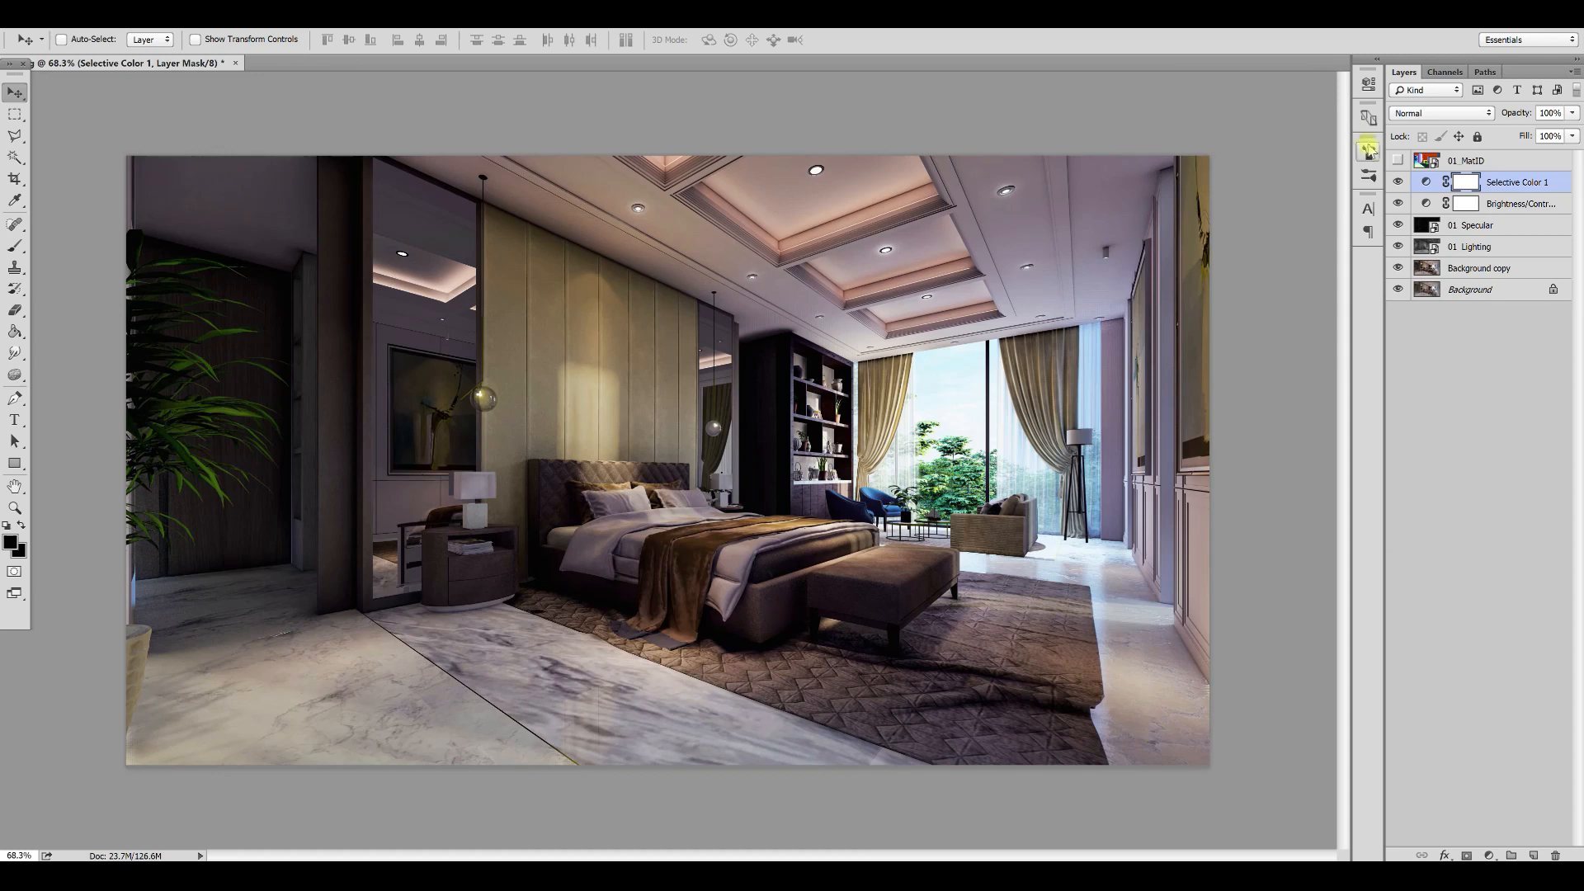
- Select the dark bookcase area with the Magic Wand, using the 01_MatID layer as the color reference
{"action": "left_click", "coordinate": [1398, 160]}
{"action": "key", "text": "w"}
{"action": "left_click", "coordinate": [800, 487]}
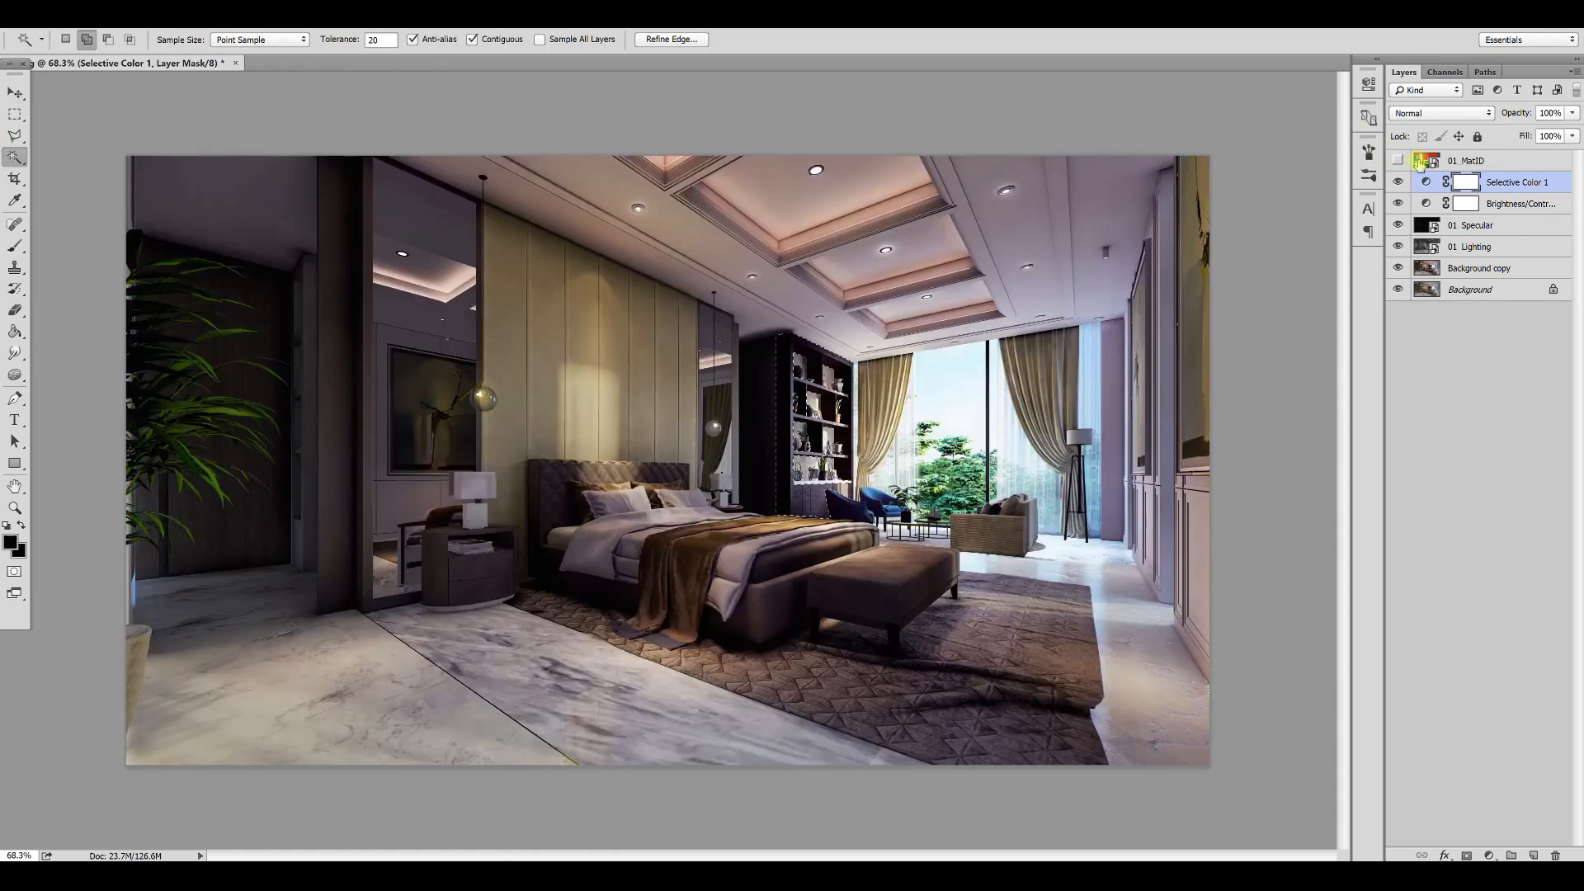
- Copy the selected bookcase area from Background copy onto a new layer and set its blend mode to Screen
{"action": "left_click", "coordinate": [1423, 161]}
{"action": "left_click", "coordinate": [1439, 267]}
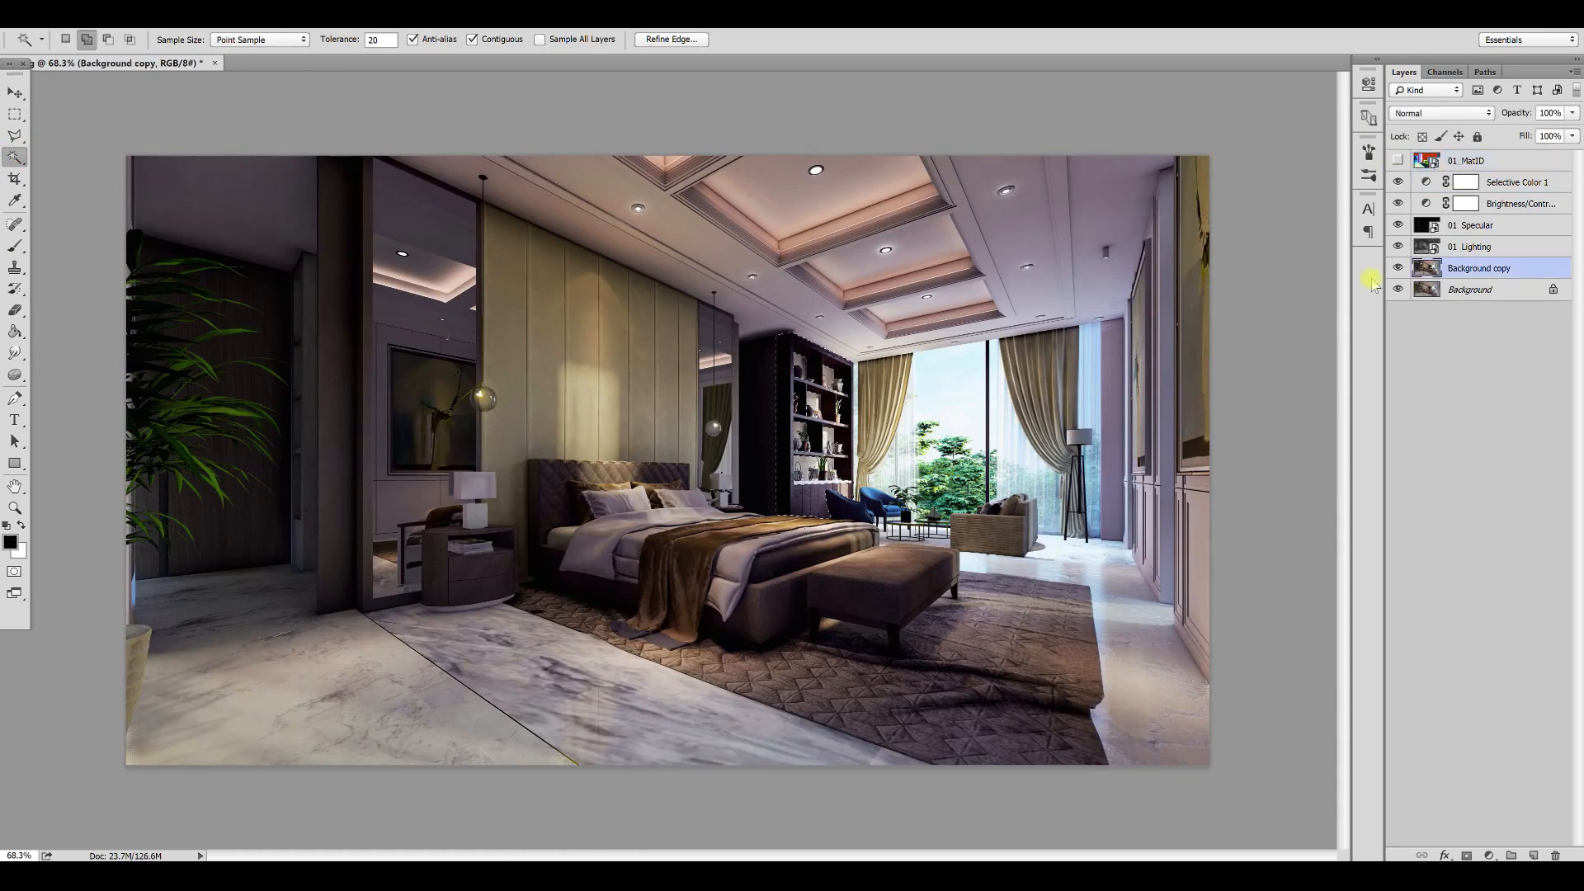
{"action": "key", "text": "ctrl+j"}
{"action": "key", "text": "shift+plus"}
{"action": "key", "text": "shift+plus"}
{"action": "key", "text": "shift+plus"}
{"action": "key", "text": "shift+plus"}
{"action": "key", "text": "shift+plus"}
{"action": "key", "text": "shift+plus"}
{"action": "key", "text": "shift+plus"}
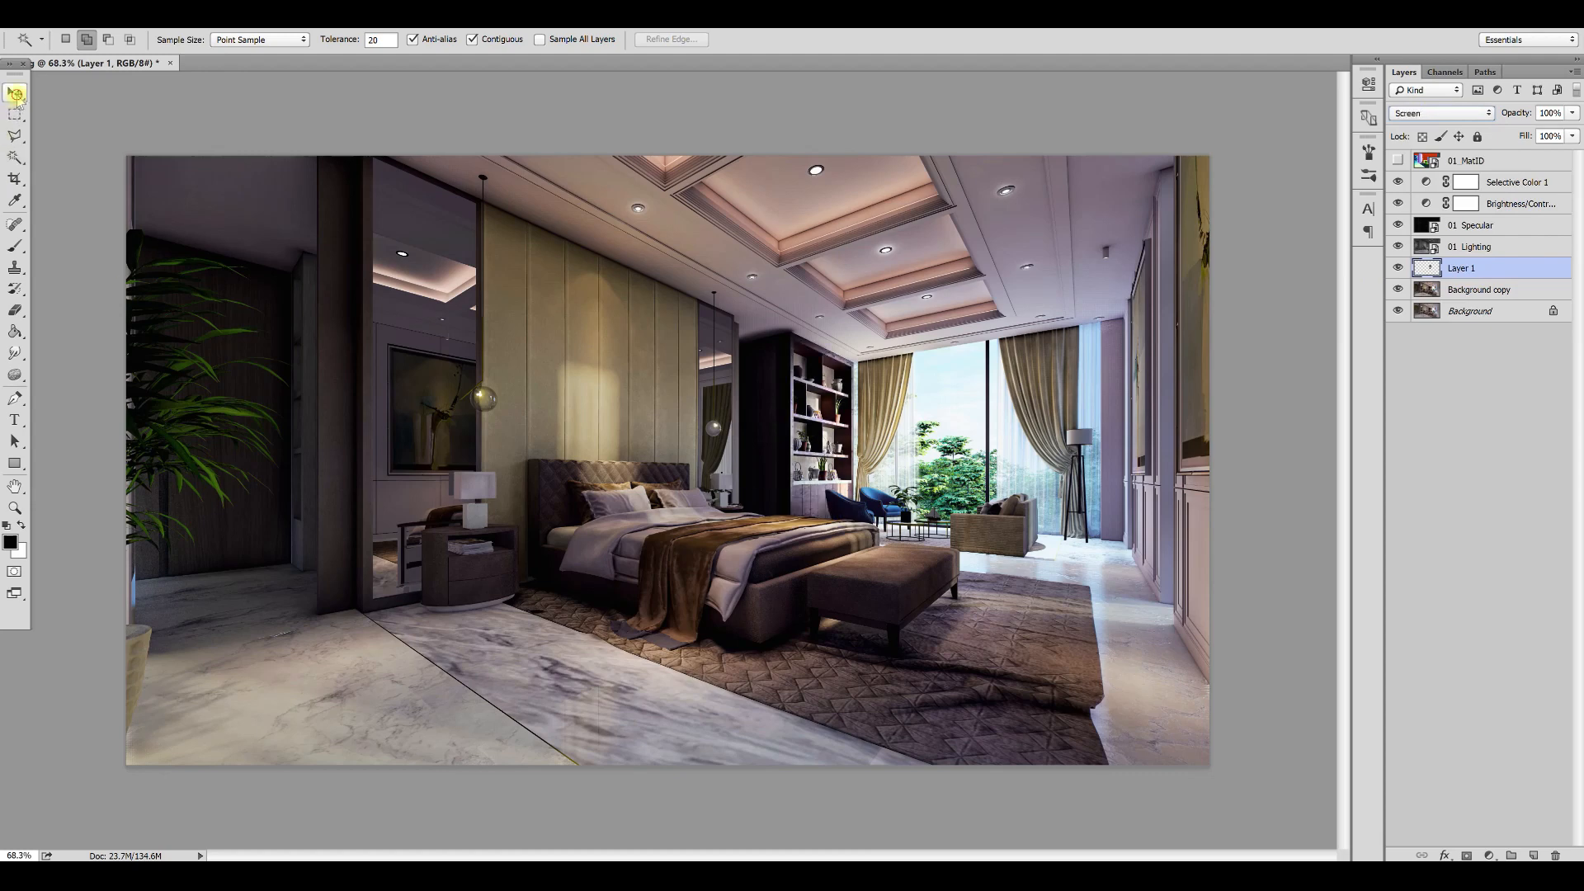
- Compare the image with and without the brightened bookcase layer, and set that layer's opacity to 80%
{"action": "left_click", "coordinate": [14, 92]}
{"action": "left_click", "coordinate": [1397, 268]}
{"action": "left_click", "coordinate": [1398, 269]}
{"action": "left_click", "coordinate": [1573, 112]}
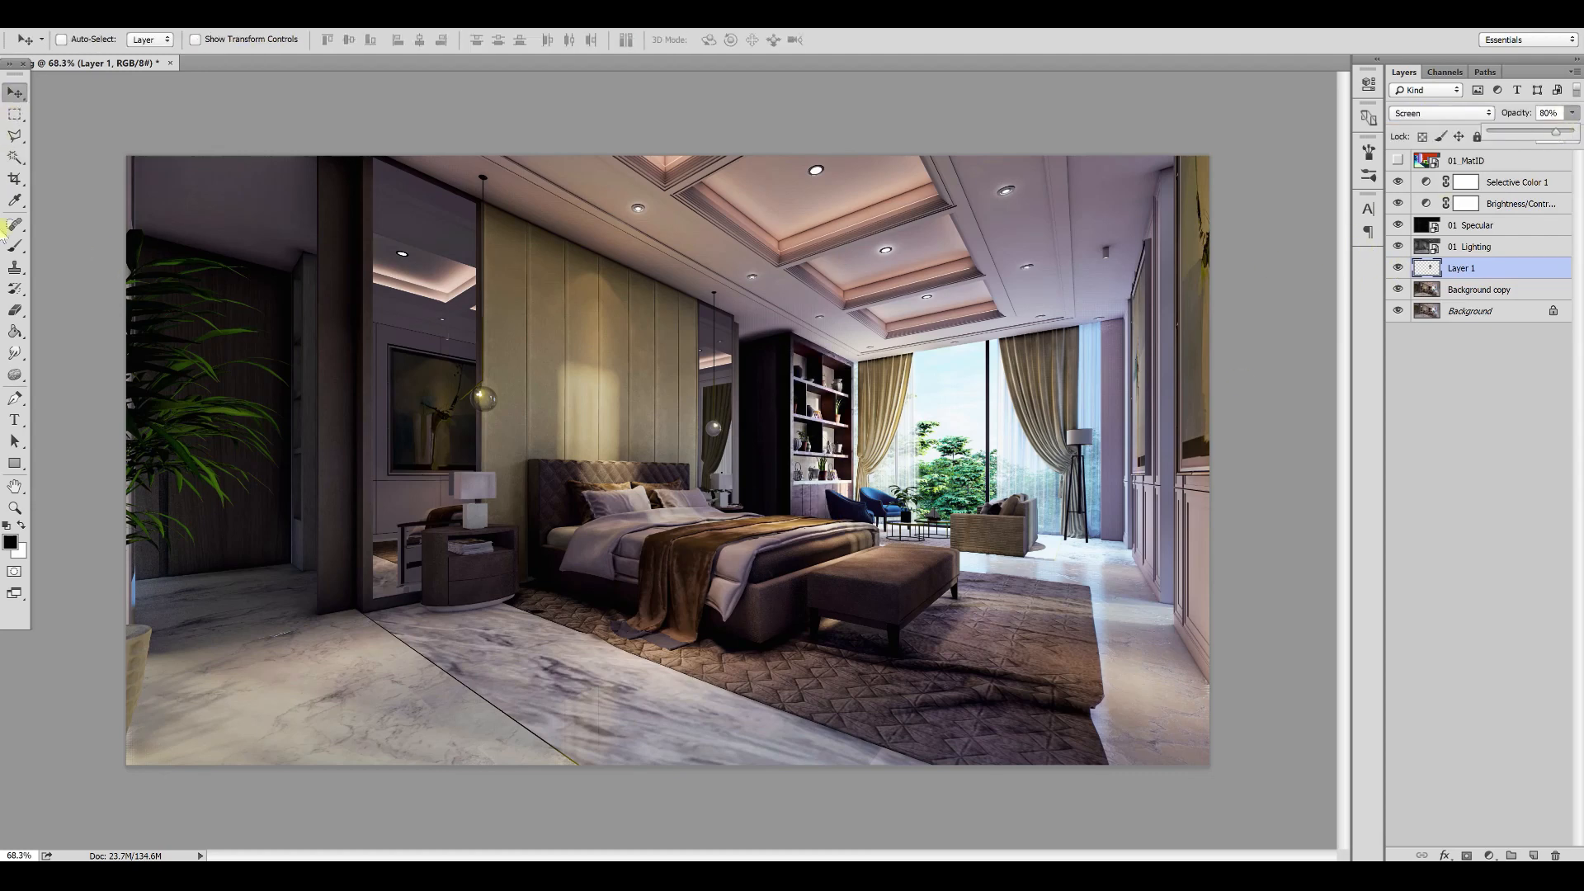
- Select both mirrors beside the bed with the Magic Wand, using the 01_MatID layer as the color reference
{"action": "left_click", "coordinate": [15, 157]}
{"action": "left_click", "coordinate": [1471, 160]}
{"action": "left_click", "coordinate": [448, 487]}
{"action": "left_click", "coordinate": [725, 418]}
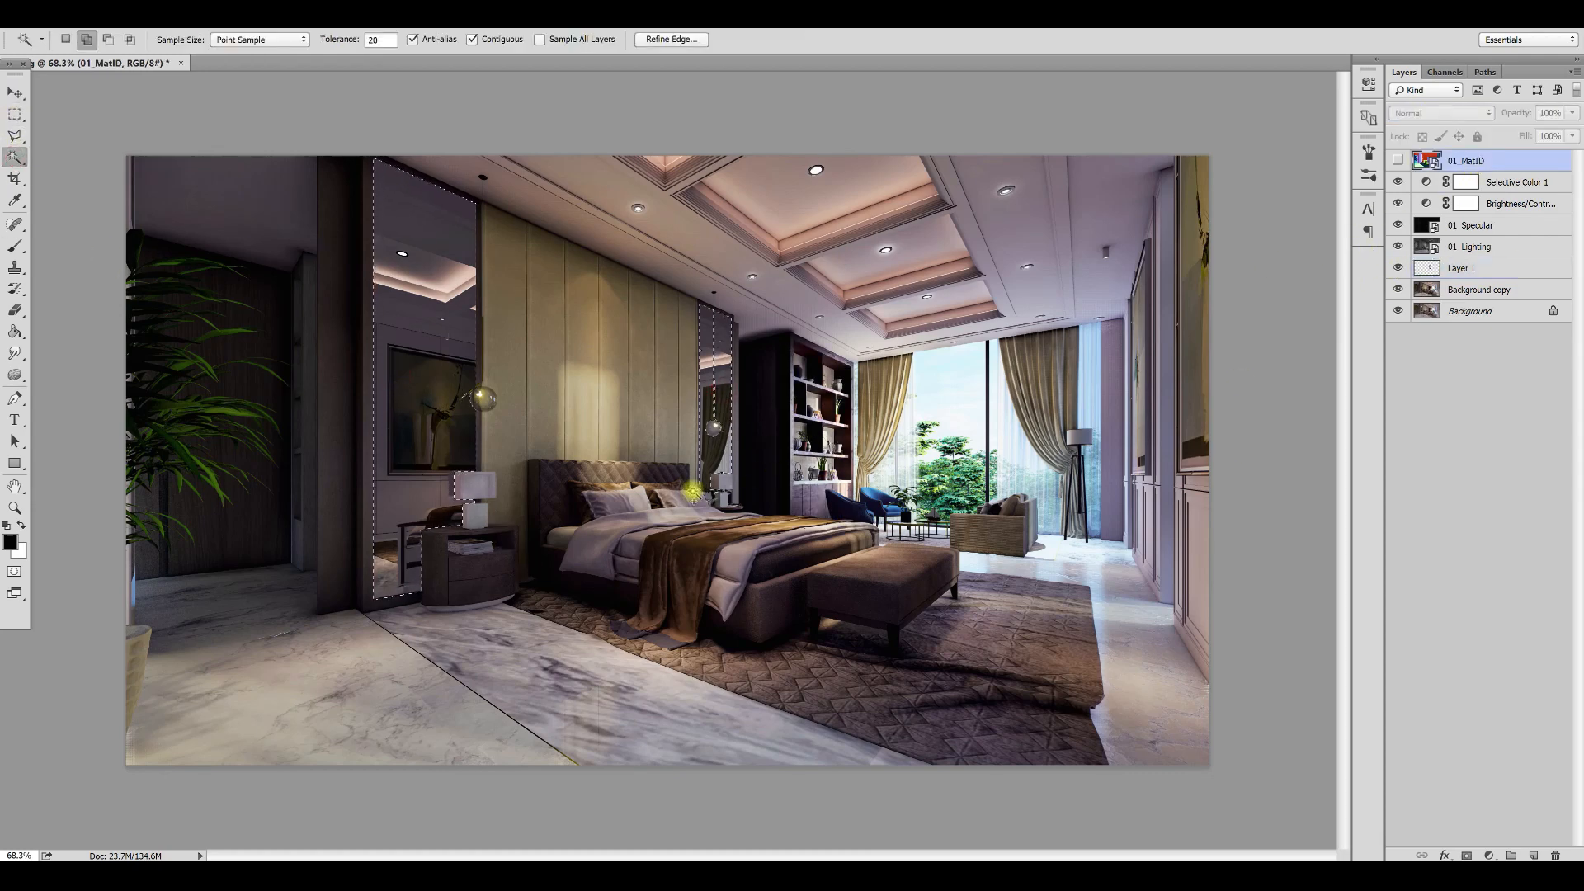
{"action": "left_click", "coordinate": [1398, 160]}
{"action": "left_click", "coordinate": [1397, 160]}
- Copy the selected mirrors from Background copy onto a new layer, with Screen blending at 58% opacity
{"action": "left_click", "coordinate": [1430, 291]}
{"action": "key", "text": "ctrl+j"}
{"action": "left_click", "coordinate": [1444, 113]}
{"action": "left_click", "coordinate": [1430, 247]}
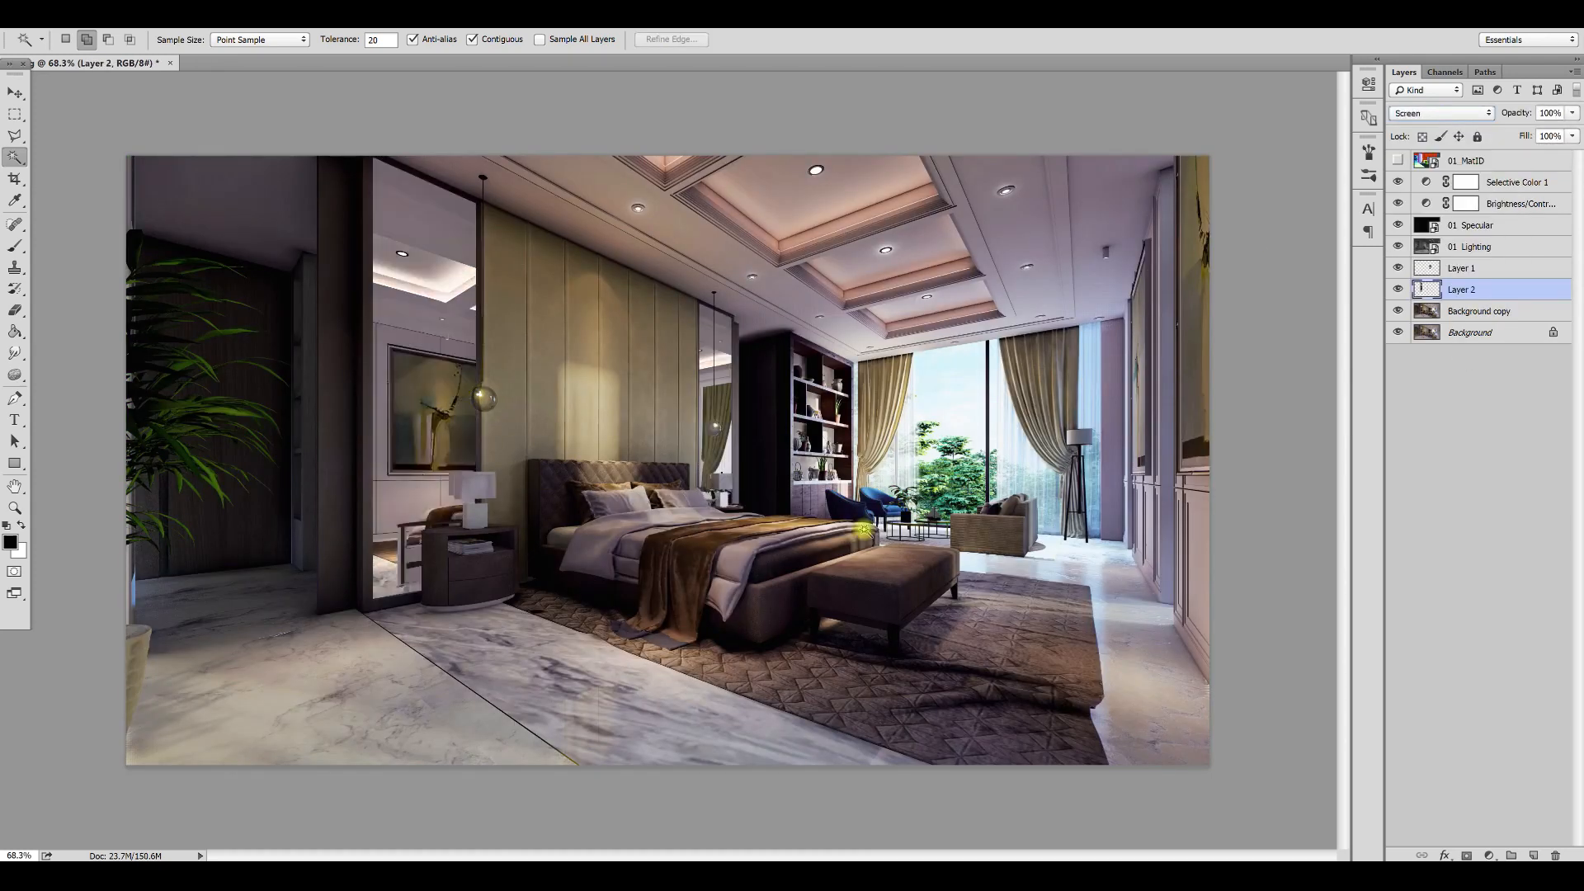
{"action": "left_click_drag", "start_coordinate": [1570, 114], "coordinate": [1539, 136]}
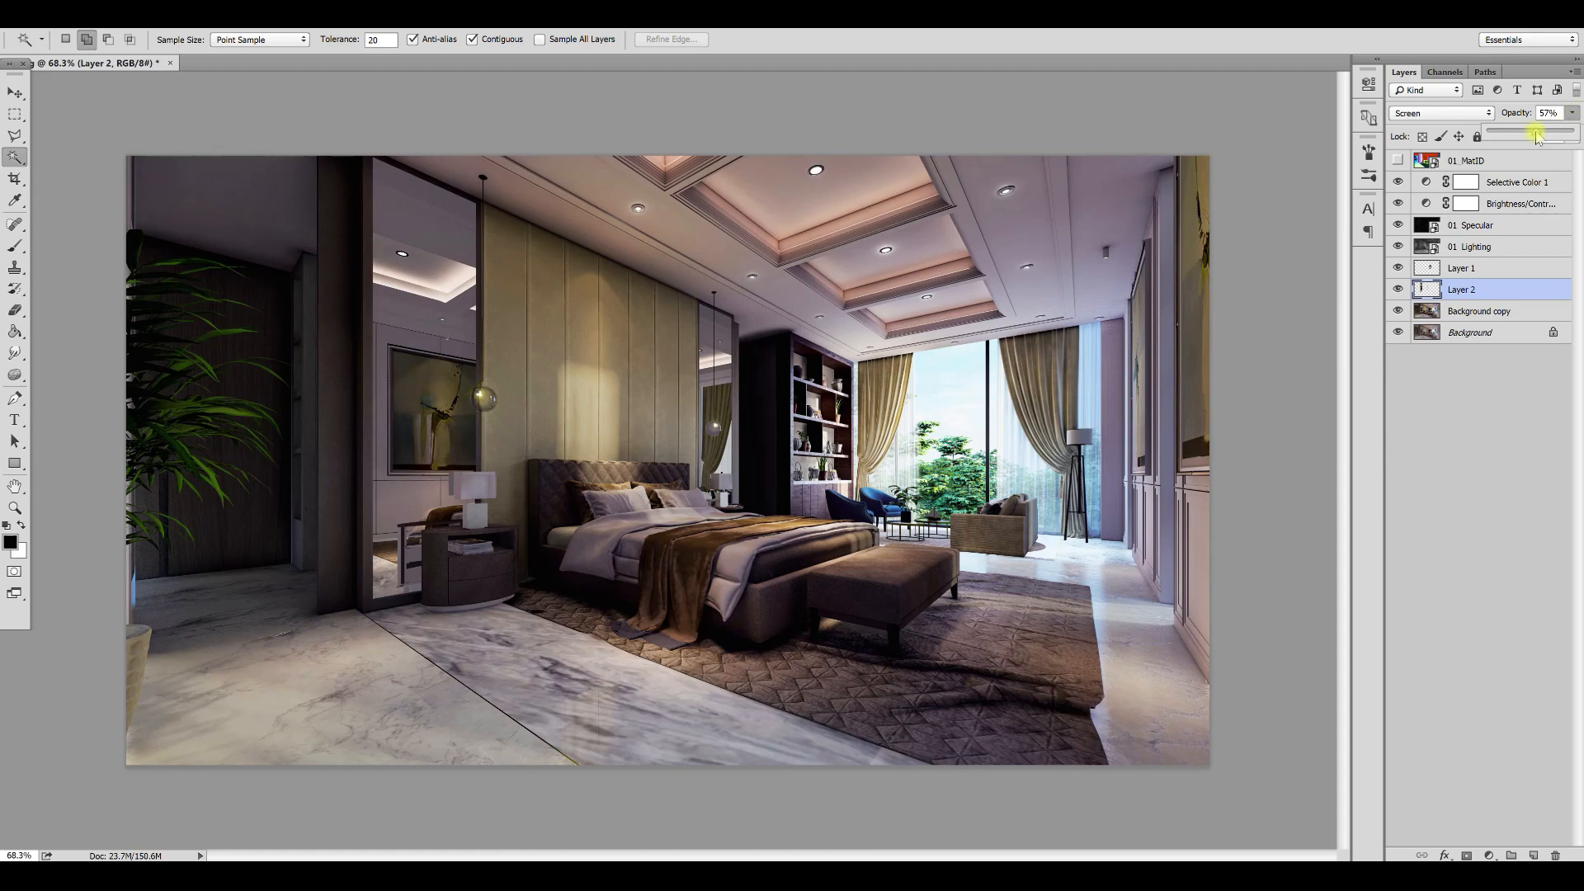
- Select the wall panelling behind the plant with Color Range, sampling its light blue color on the 01_MatID layer
{"action": "left_click", "coordinate": [1398, 160]}
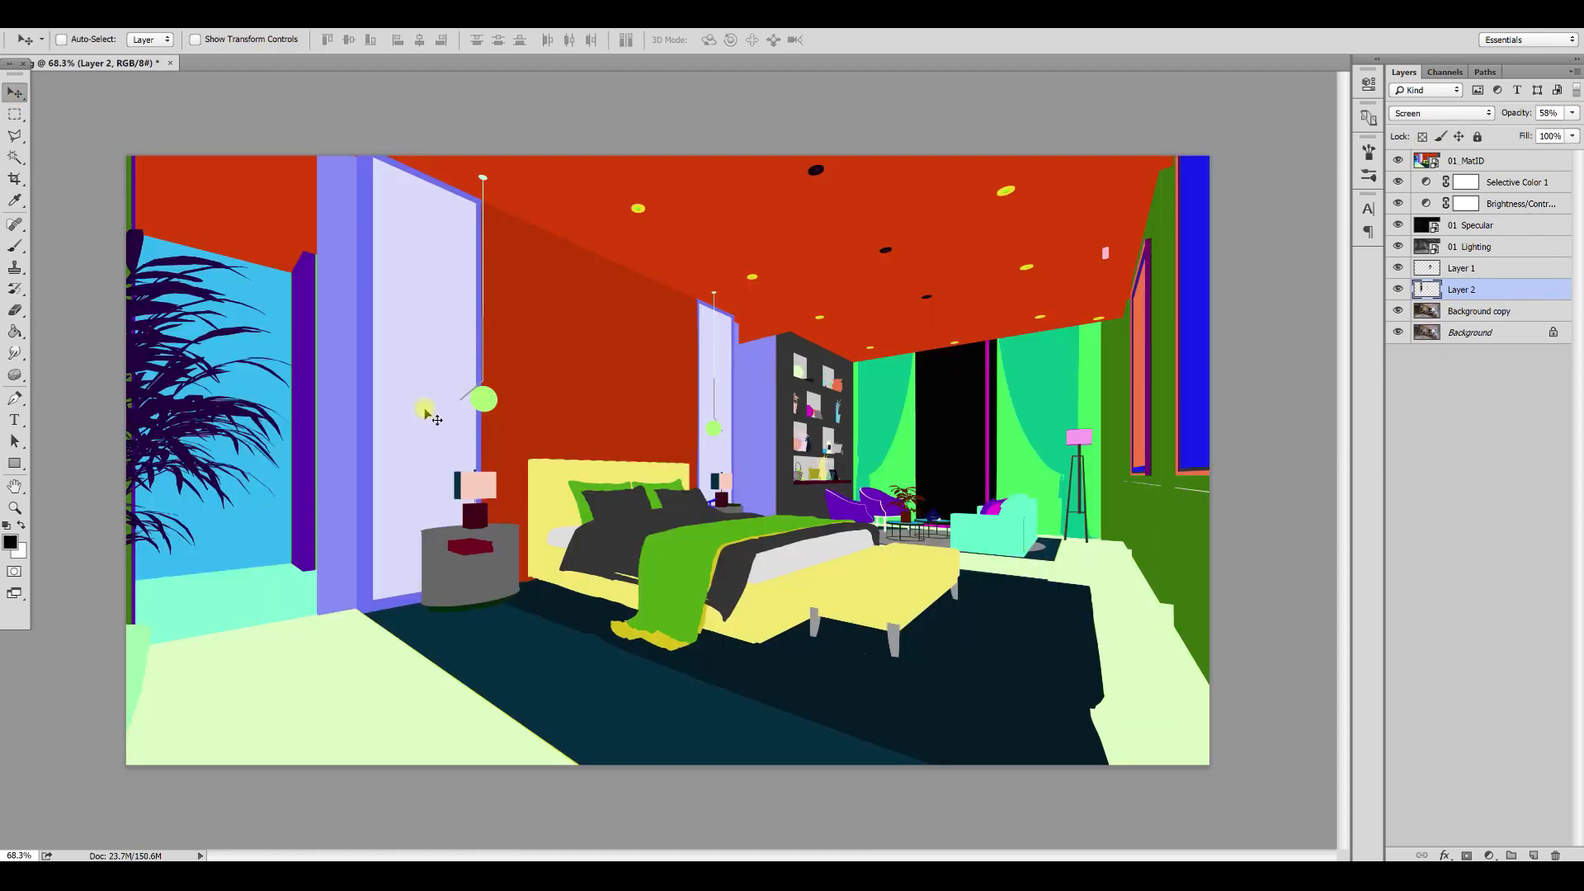
{"action": "left_click", "coordinate": [1467, 160]}
{"action": "left_click", "coordinate": [258, 307]}
{"action": "key", "text": "ctrl+d"}
{"action": "left_click", "coordinate": [221, 16]}
{"action": "left_click", "coordinate": [276, 205]}
{"action": "left_click", "coordinate": [268, 318]}
{"action": "left_click", "coordinate": [1503, 210]}
{"action": "key", "text": "v"}
- Copy the selected wall panelling from Background copy onto a new layer in Screen mode, with 01_MatID hidden
{"action": "left_click", "coordinate": [1467, 311]}
{"action": "left_click", "coordinate": [1398, 160]}
{"action": "key", "text": "ctrl+j"}
{"action": "left_click", "coordinate": [1429, 113]}
{"action": "left_click", "coordinate": [1419, 164]}
{"action": "key", "text": "shift+alt+s"}
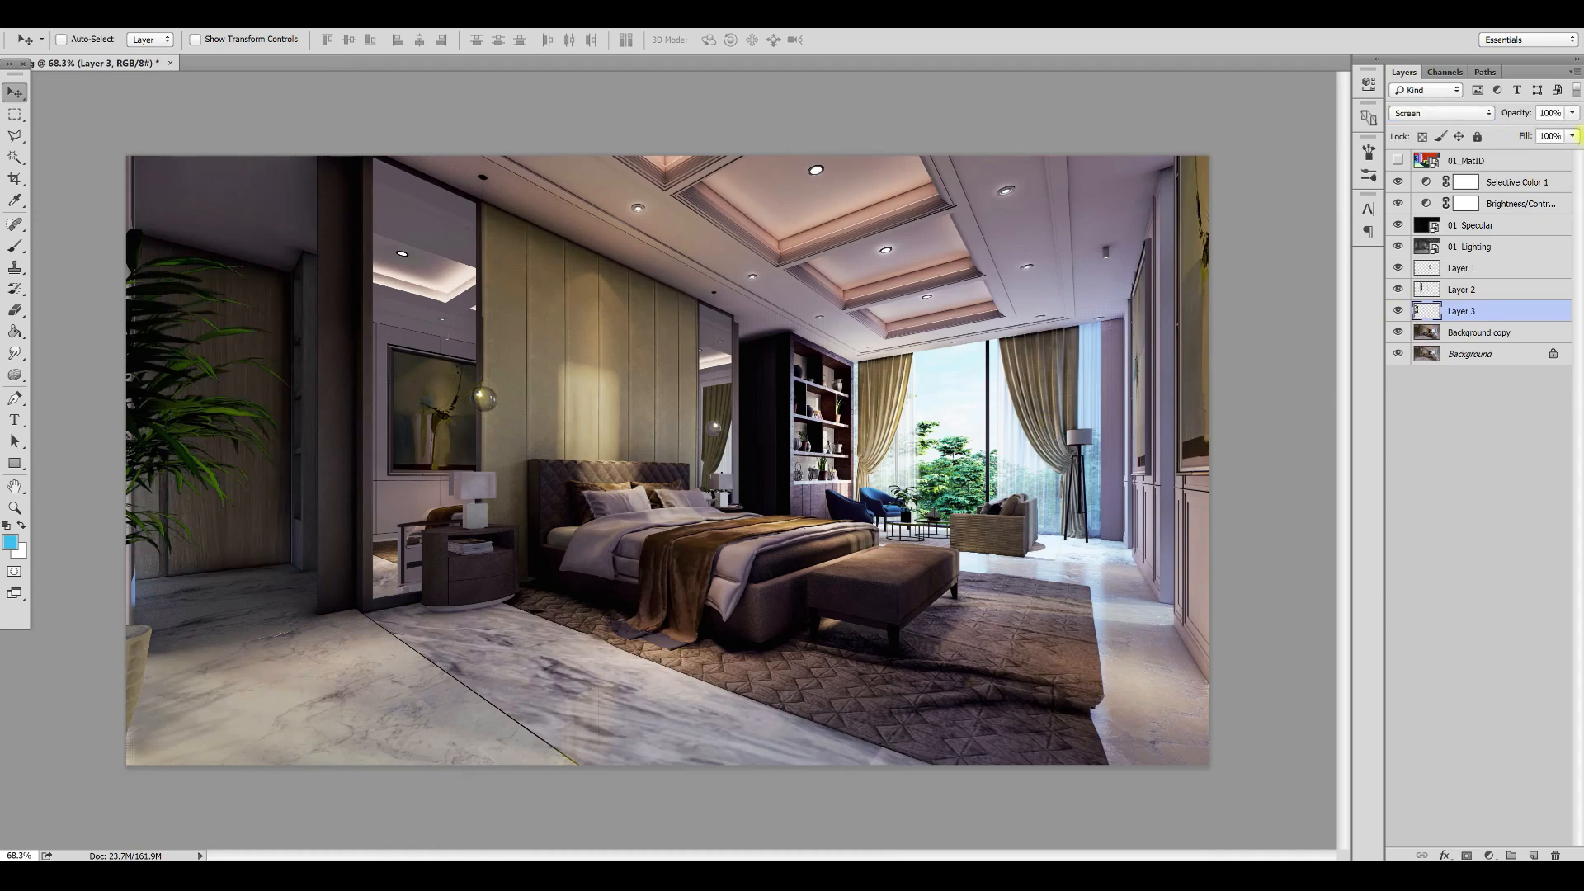
- Select the bookcase's dark side panel using 01_MatID and copy it from Background copy onto a new layer
{"action": "left_click", "coordinate": [1468, 160]}
{"action": "key", "text": "w"}
{"action": "left_click", "coordinate": [759, 446]}
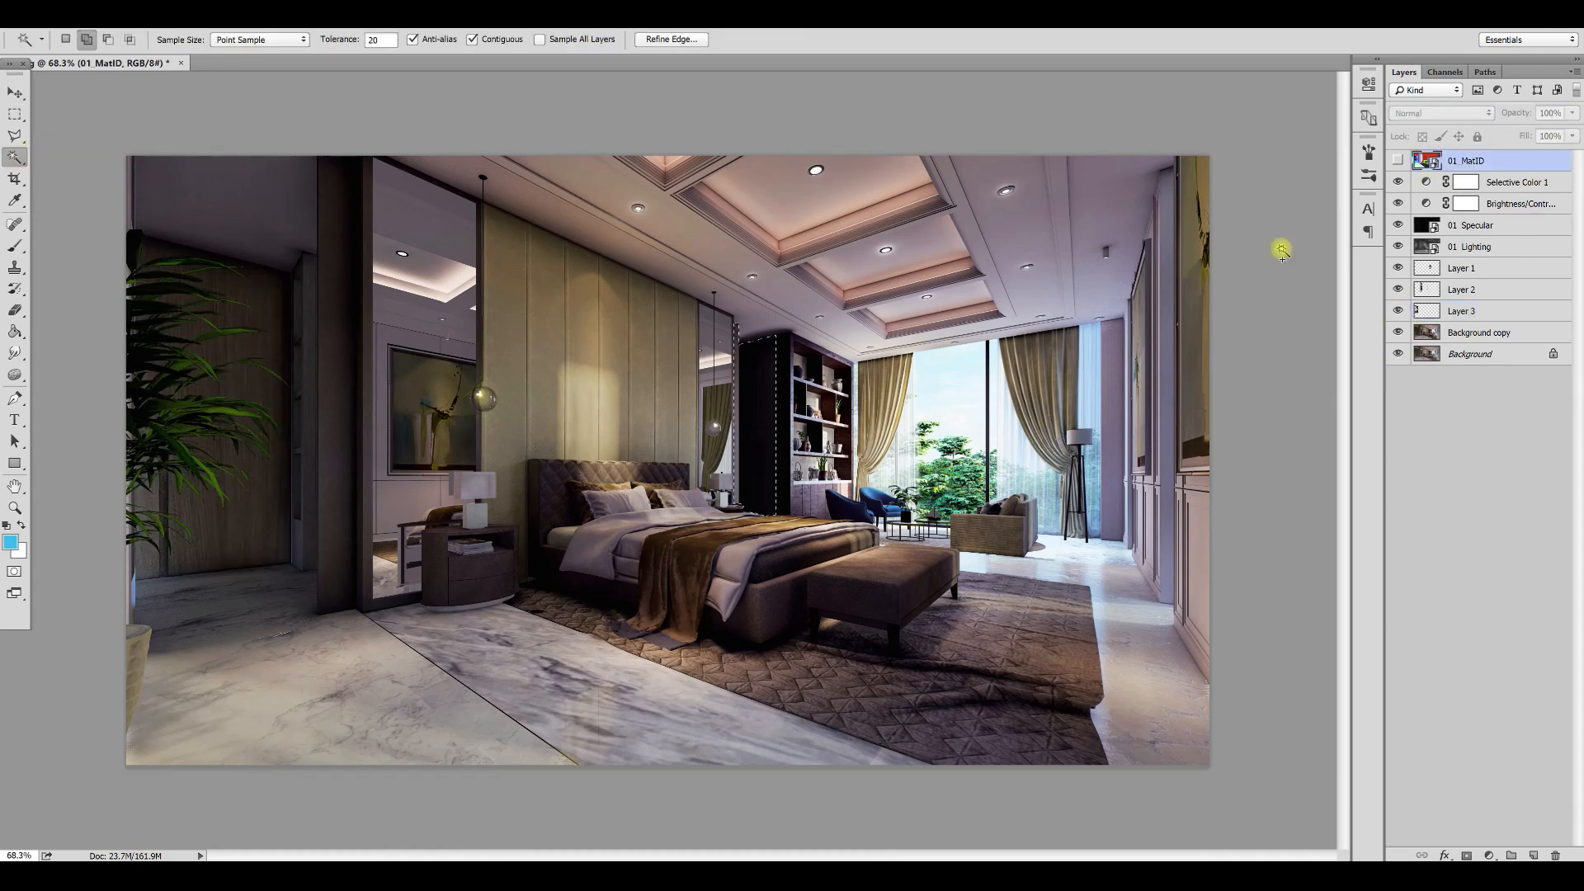
{"action": "left_click", "coordinate": [1431, 333]}
{"action": "key", "text": "ctrl+j"}
{"action": "key", "text": "shift+alt+s"}
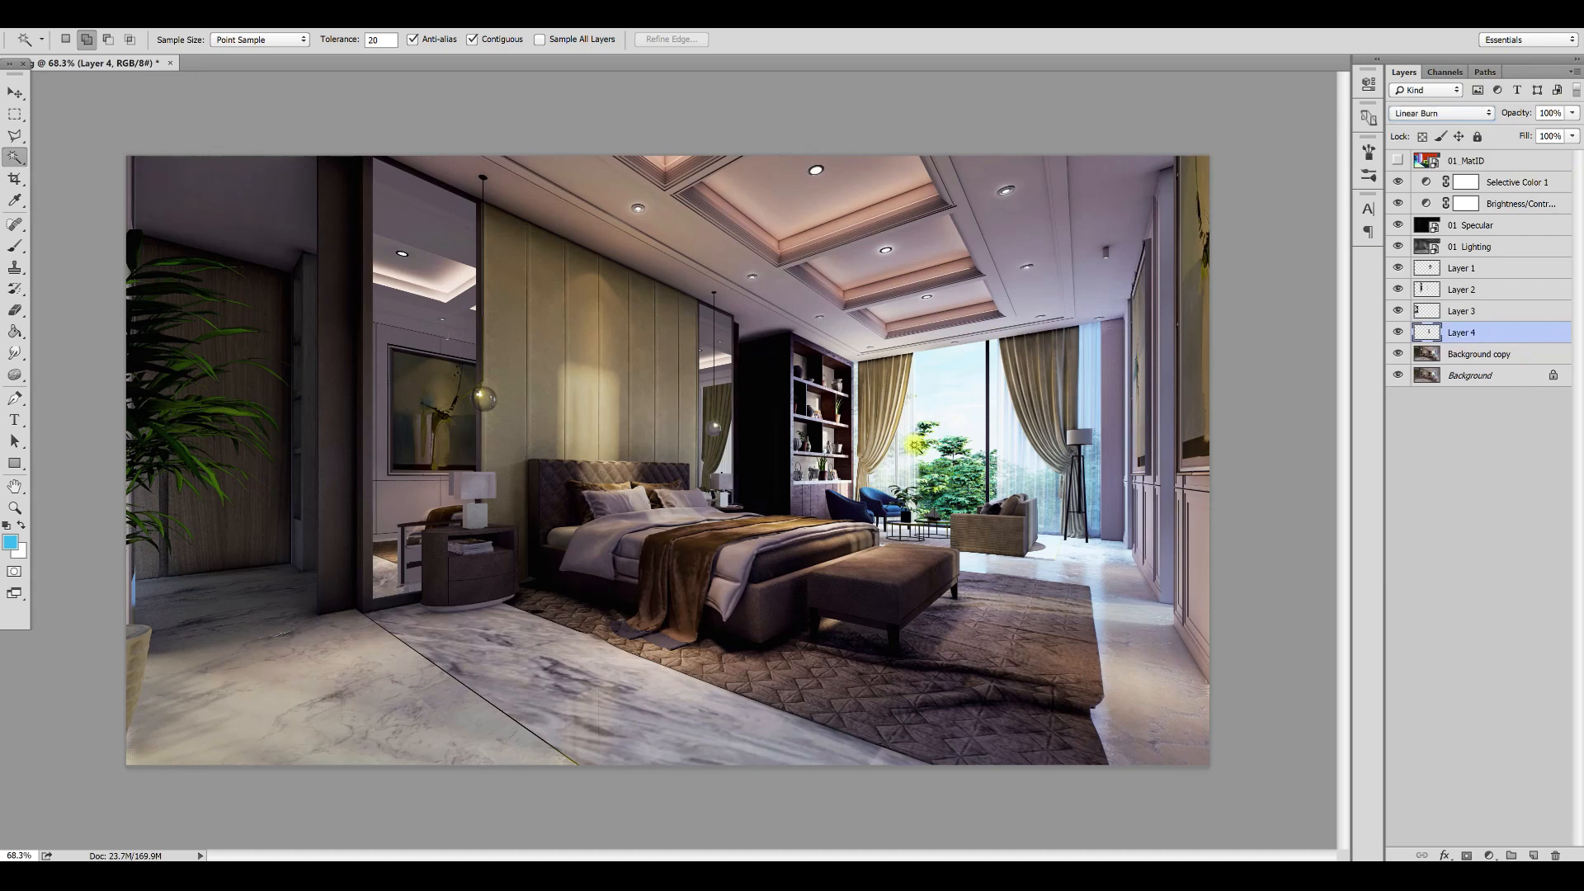
- Duplicate the side panel layer, merge it with the original, and set the merged layer to Screen
{"action": "key", "text": "ctrl+j"}
{"action": "left_click", "coordinate": [1456, 355], "text": "shift"}
{"action": "right_click", "coordinate": [1456, 355]}
{"action": "left_click", "coordinate": [1097, 695]}
{"action": "left_click", "coordinate": [1442, 113]}
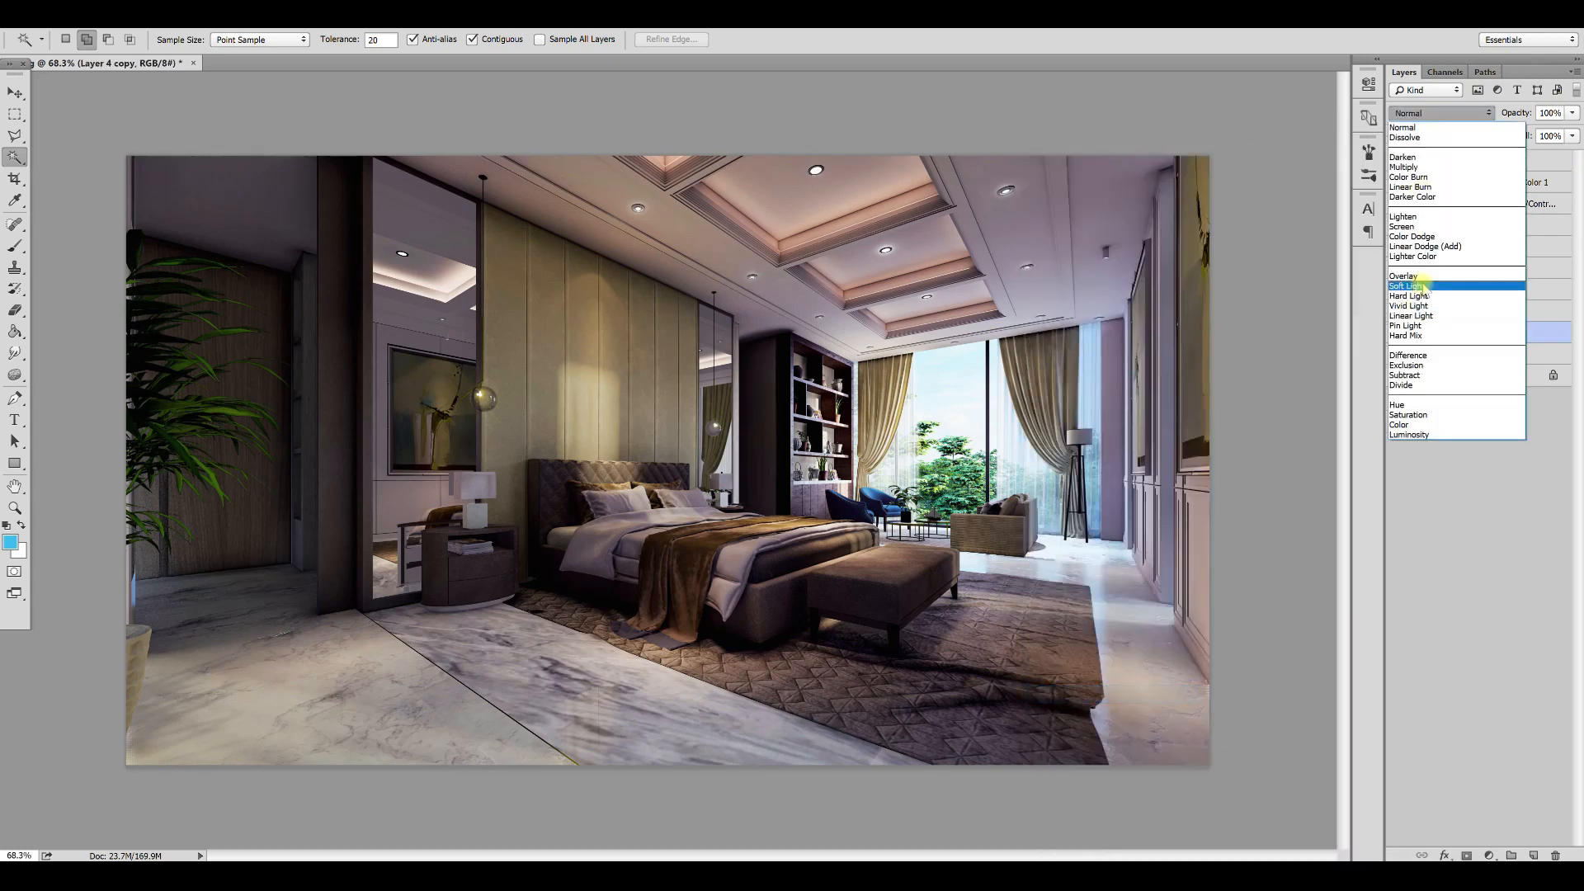
{"action": "left_click", "coordinate": [1427, 218]}
{"action": "key", "text": "l"}
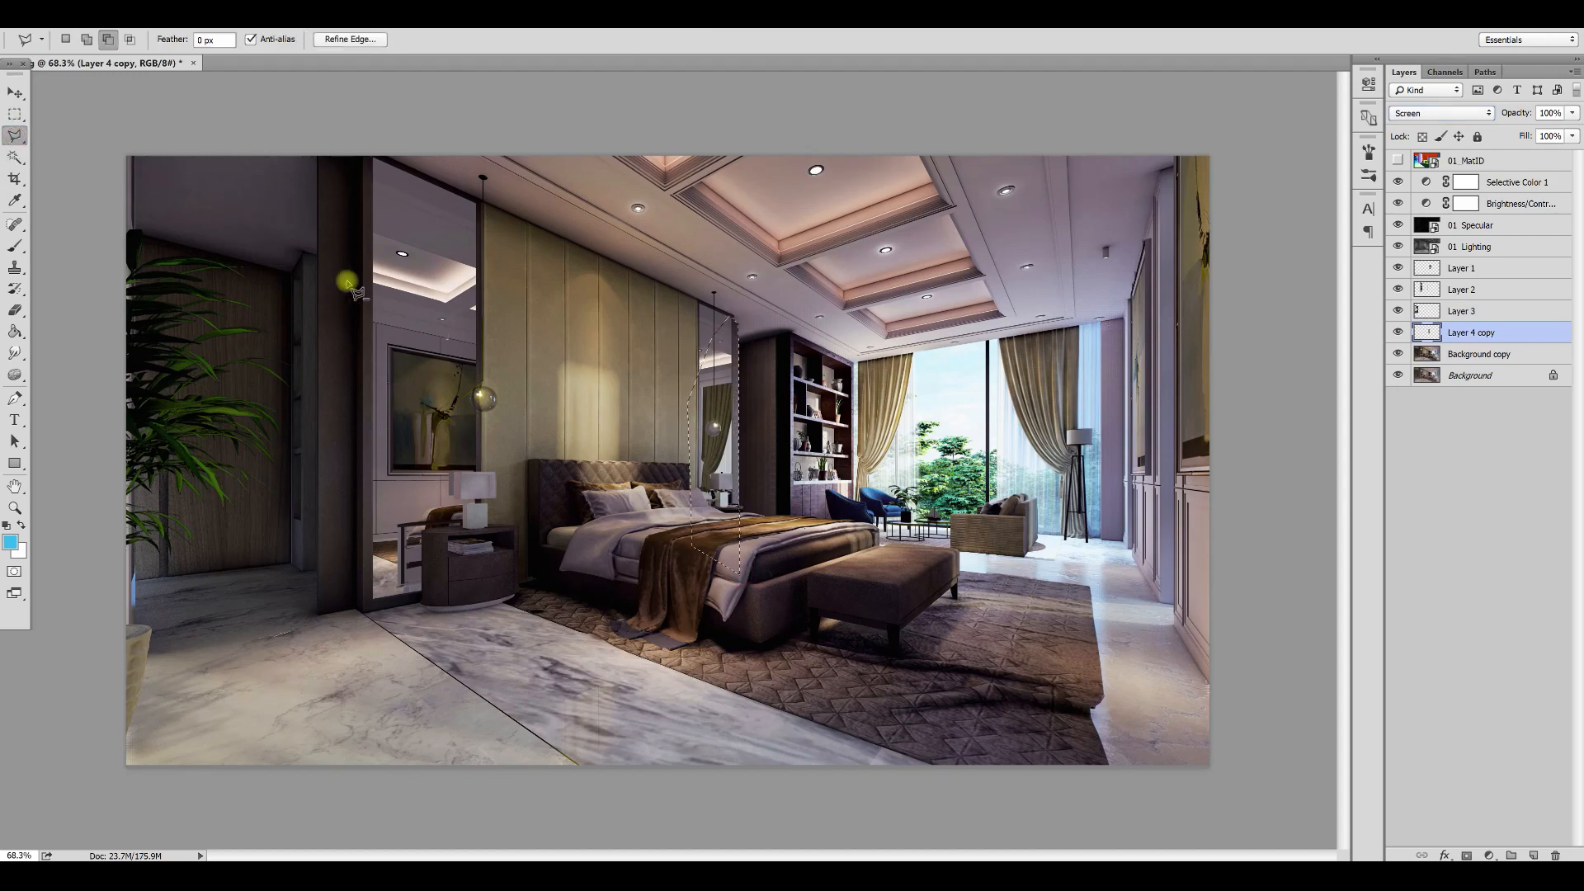
{"action": "scroll", "coordinate": [913, 576], "scroll_direction": "up", "scroll_amount": 5}
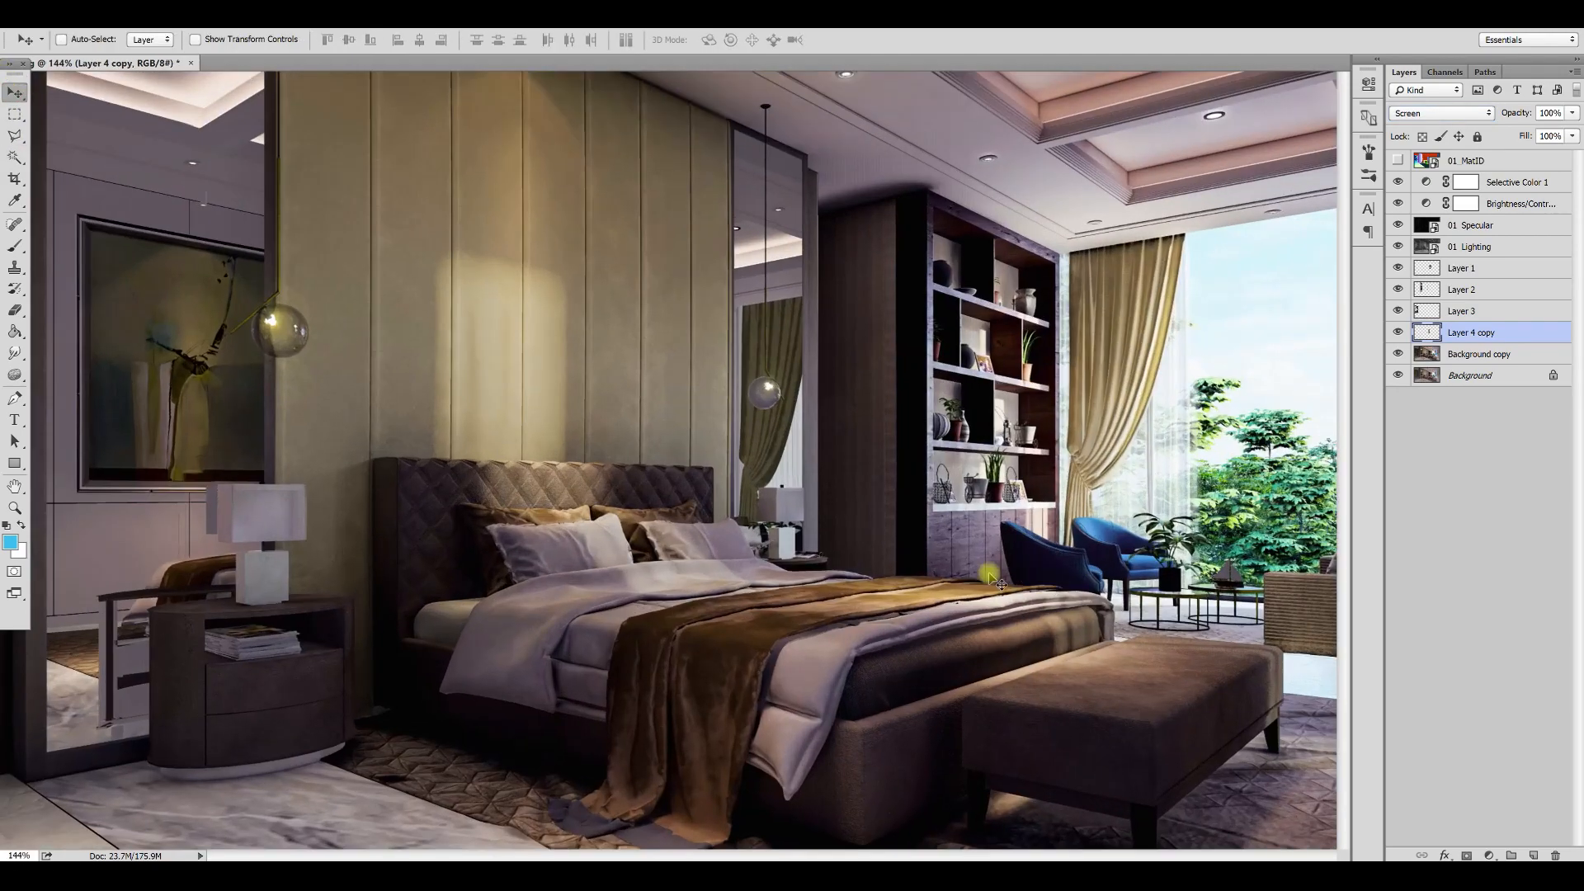
{"action": "left_click_drag", "start_coordinate": [735, 512], "coordinate": [686, 389]}
{"action": "left_click_drag", "start_coordinate": [499, 473], "coordinate": [682, 534]}
{"action": "scroll", "coordinate": [731, 500], "scroll_direction": "down", "scroll_amount": 10}
{"action": "scroll", "coordinate": [731, 501], "scroll_direction": "up", "scroll_amount": 5}
- Save the finished image as a JPEG copy in the IMAGES folder of the 05-BED ROOM project
{"action": "left_click", "coordinate": [42, 20]}
{"action": "left_click", "coordinate": [132, 229]}
{"action": "left_click", "coordinate": [330, 644]}
{"action": "left_click", "coordinate": [421, 423]}
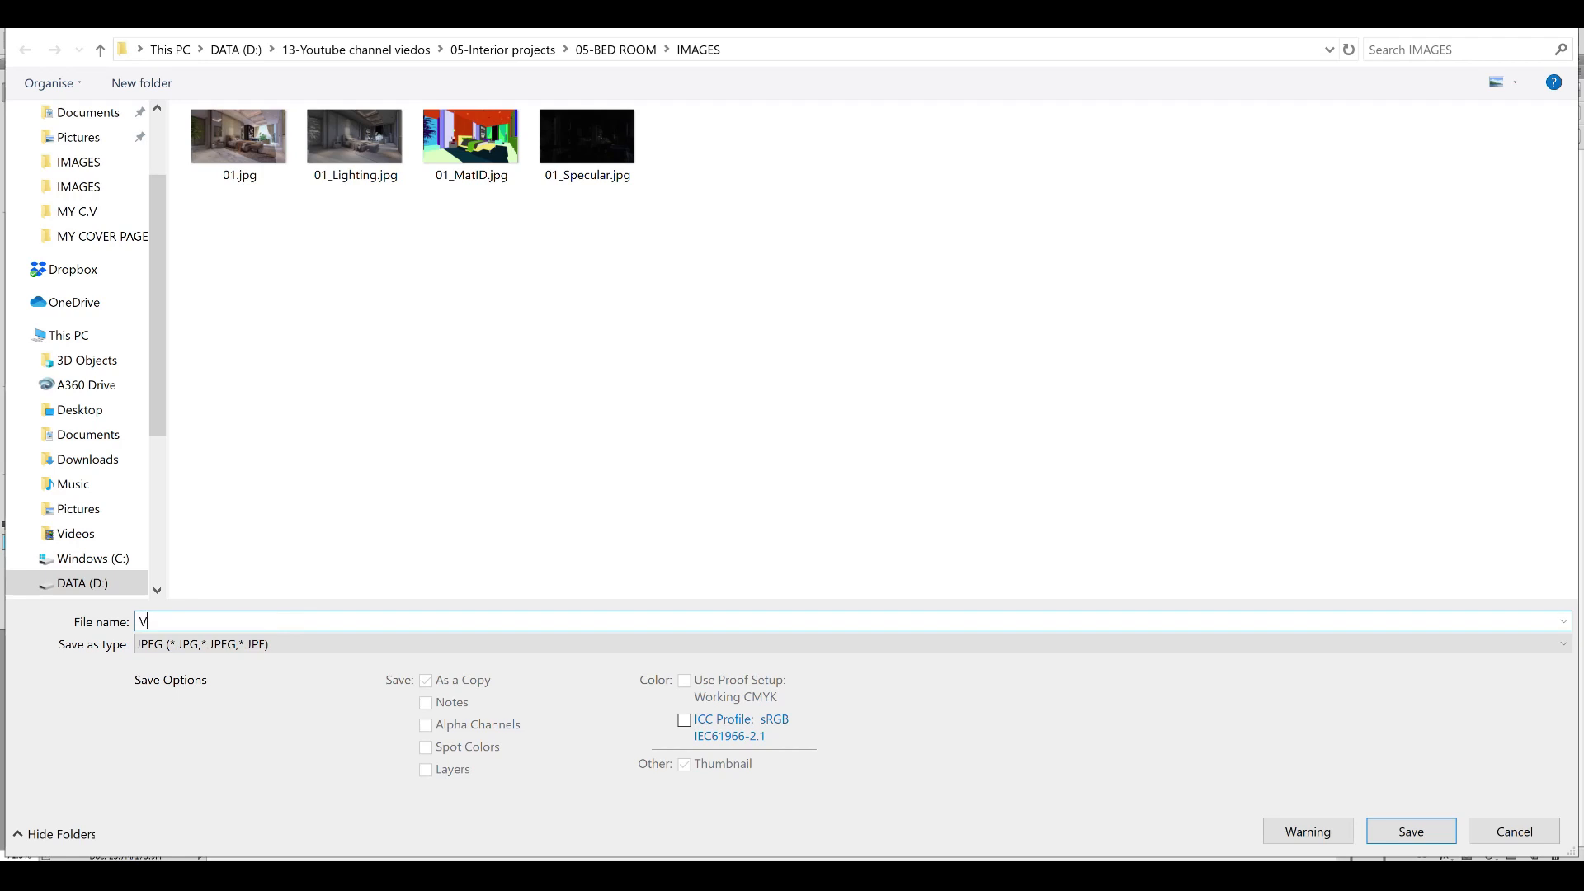
{"action": "key", "text": "Return"}
{"action": "left_click", "coordinate": [735, 175]}
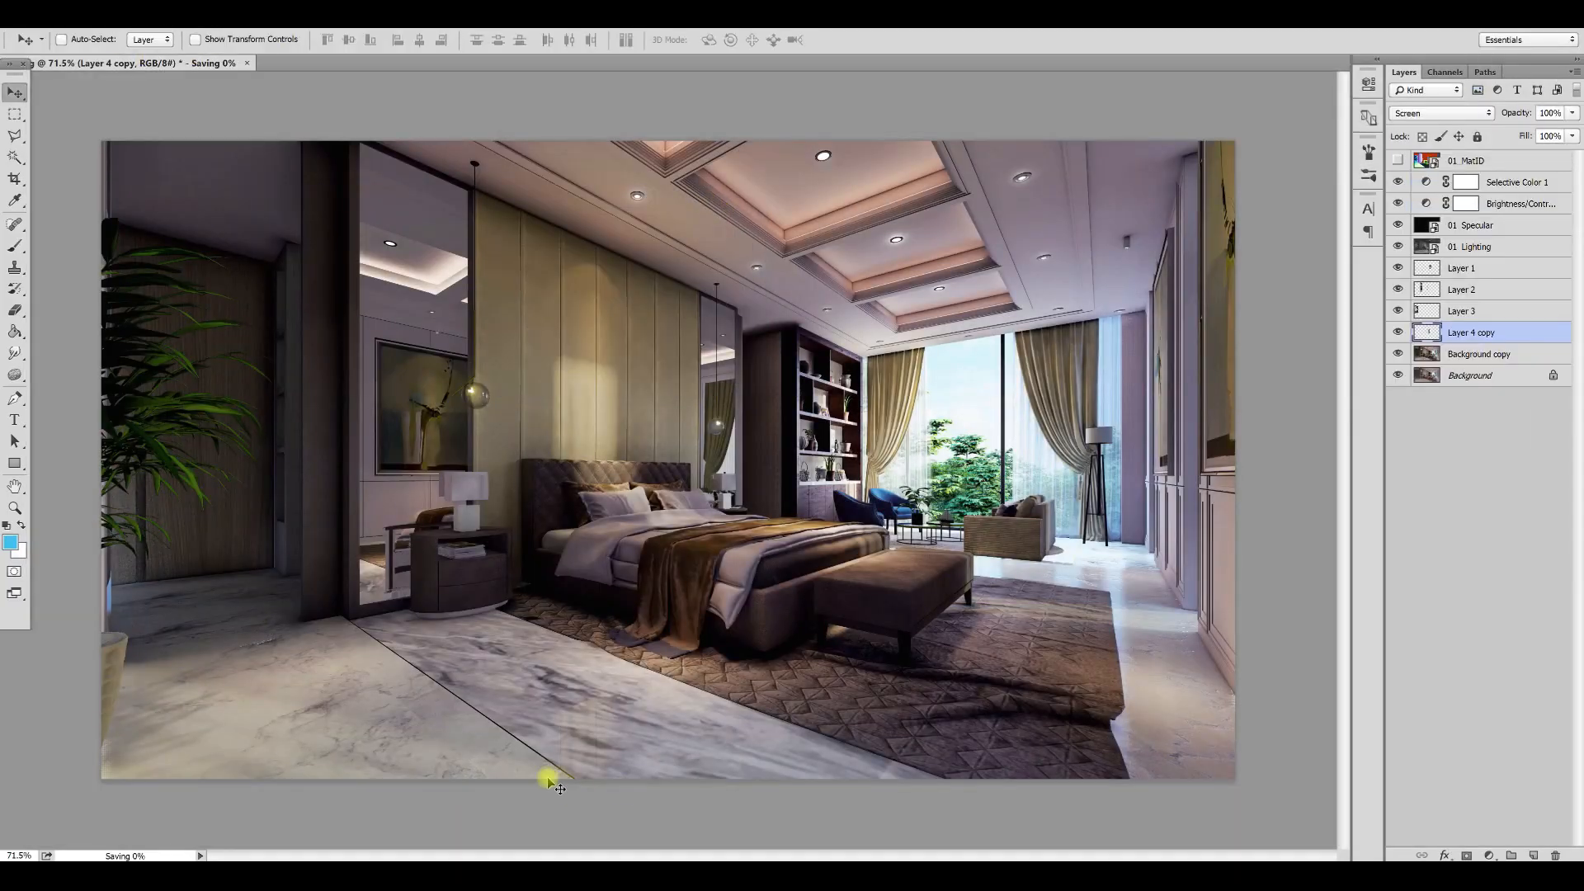